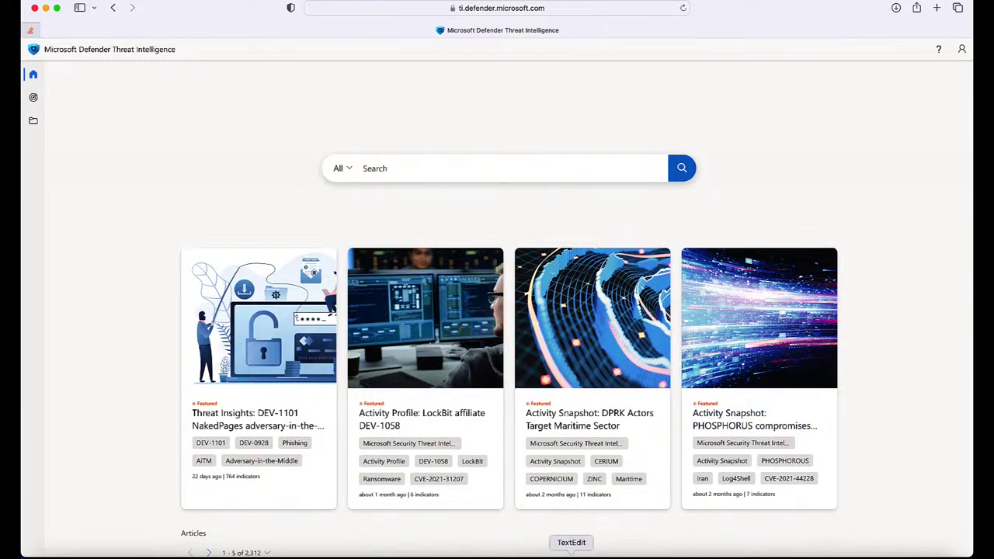
{"action": "left_click", "coordinate": [570, 553]}
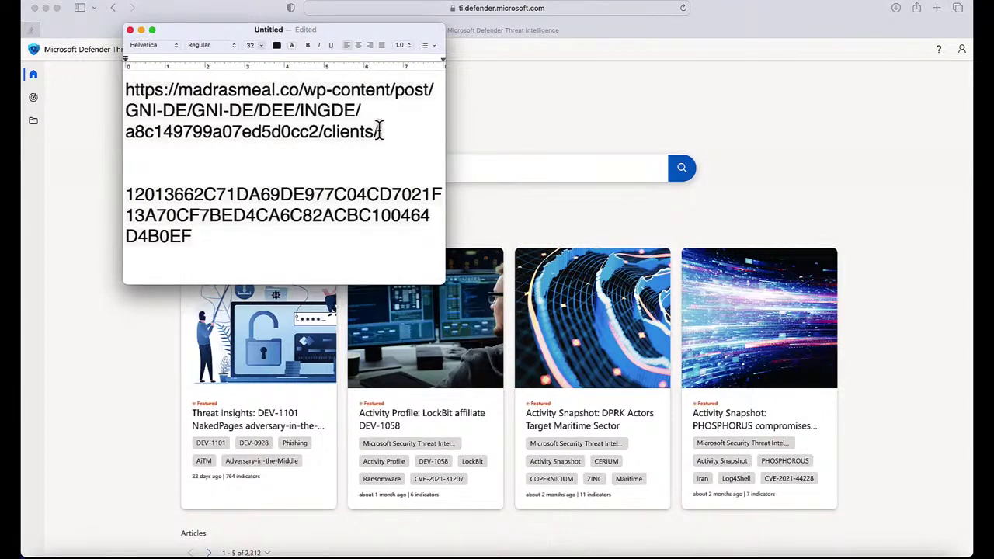
{"action": "left_click_drag", "start_coordinate": [379, 132], "coordinate": [131, 90]}
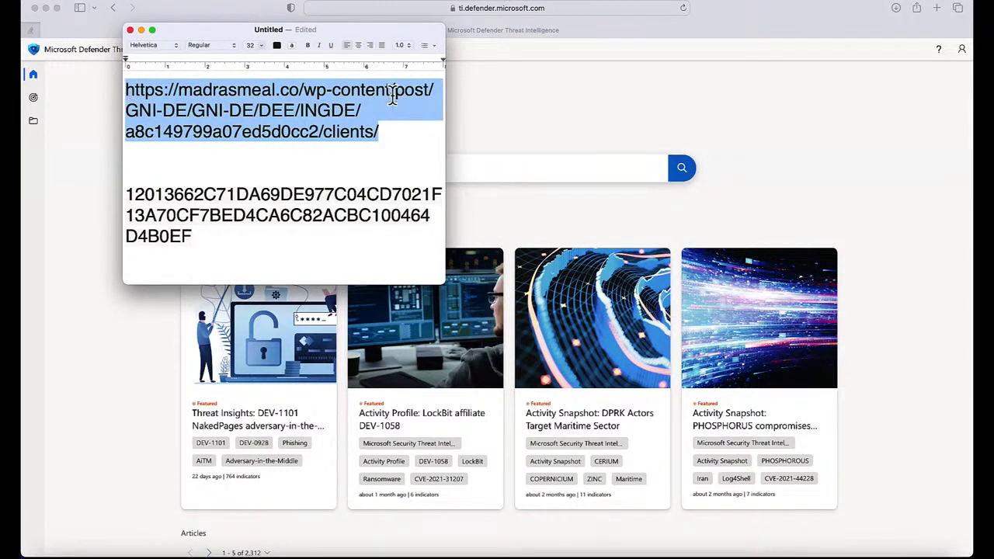
{"action": "left_click", "coordinate": [471, 172]}
{"action": "key", "text": "super+v"}
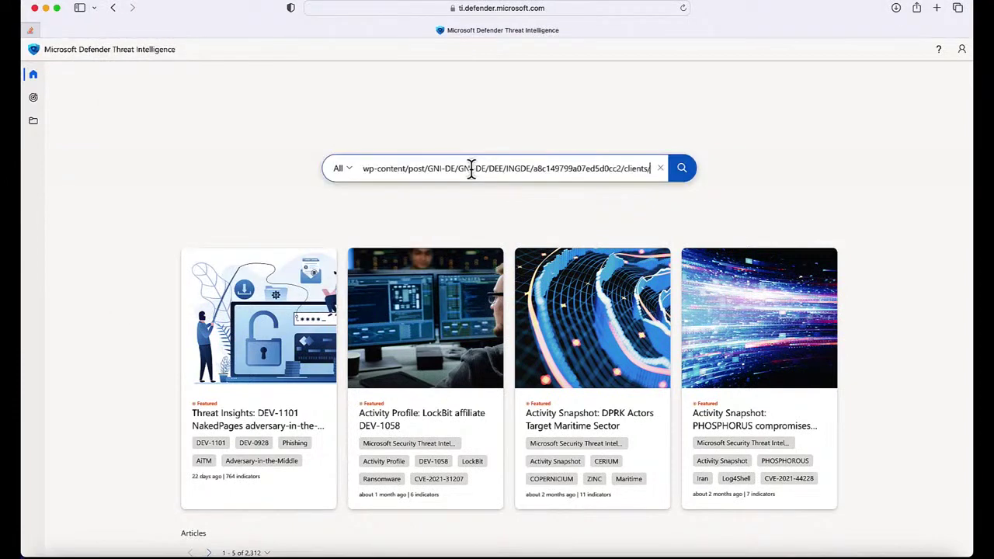
{"action": "left_click", "coordinate": [681, 172]}
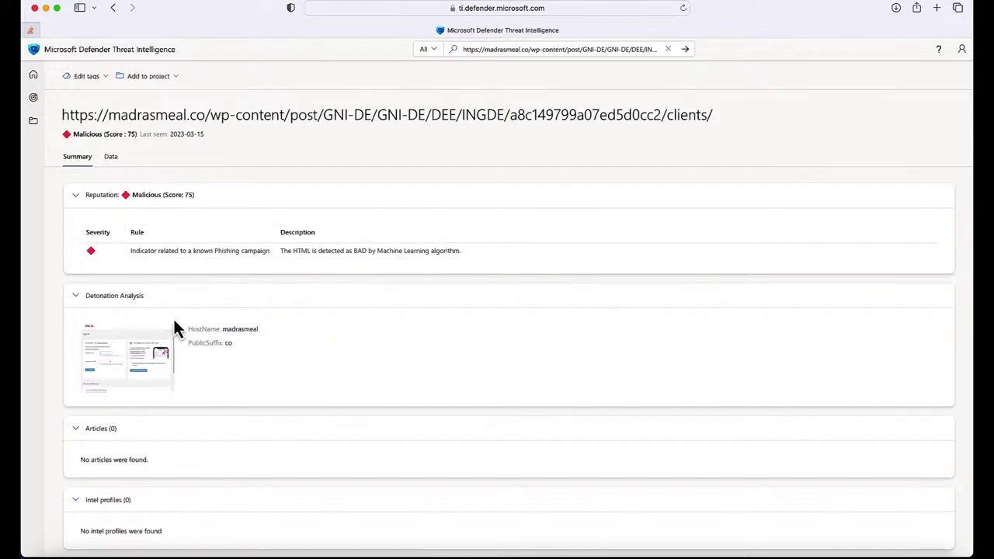
Enlarge the URL's Detonation Analysis screenshot, review its Dynamic Analysis data and return to the summary
{"action": "left_click", "coordinate": [142, 357]}
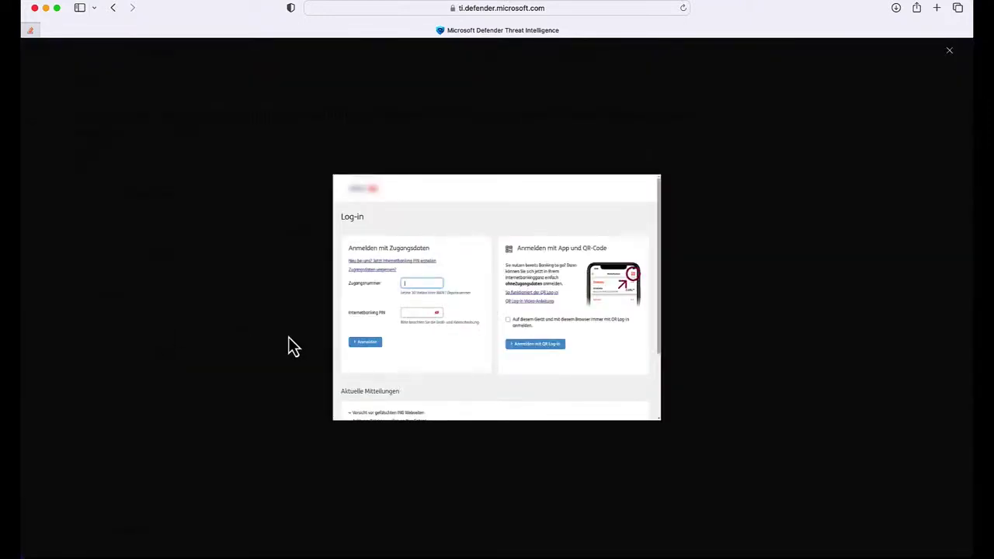
{"action": "left_click", "coordinate": [289, 338]}
{"action": "left_click", "coordinate": [111, 157]}
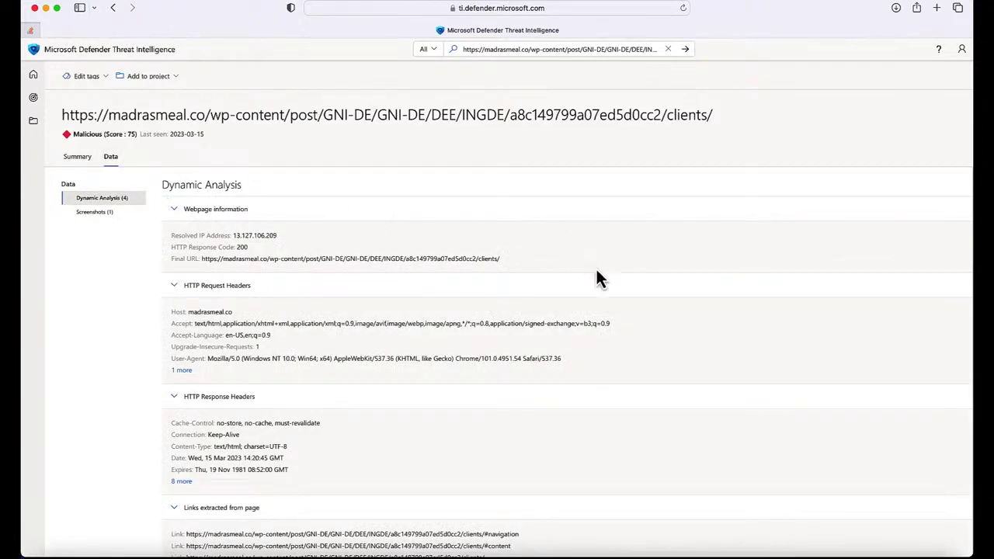
{"action": "scroll", "coordinate": [619, 378], "scroll_direction": "down", "scroll_amount": 2}
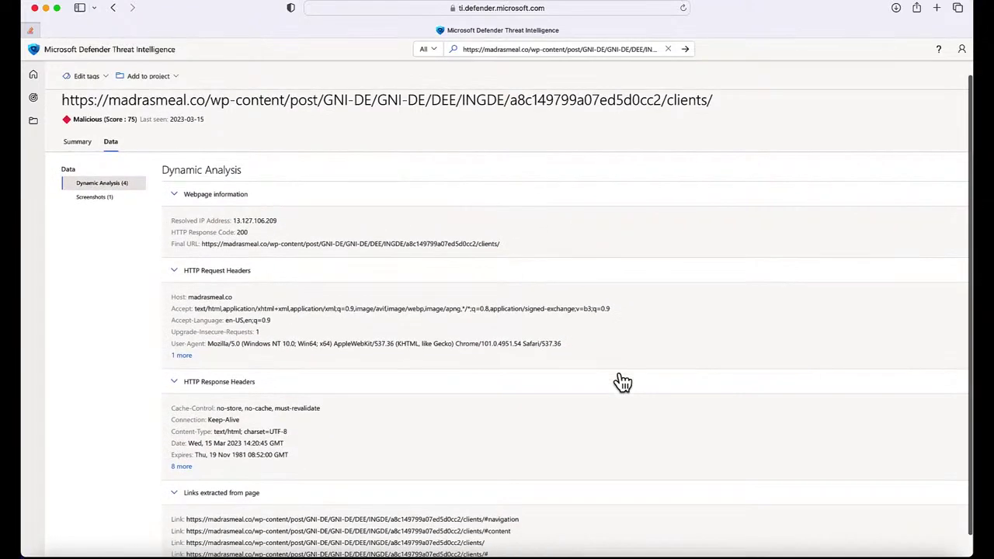
{"action": "scroll", "coordinate": [629, 392], "scroll_direction": "up", "scroll_amount": 1}
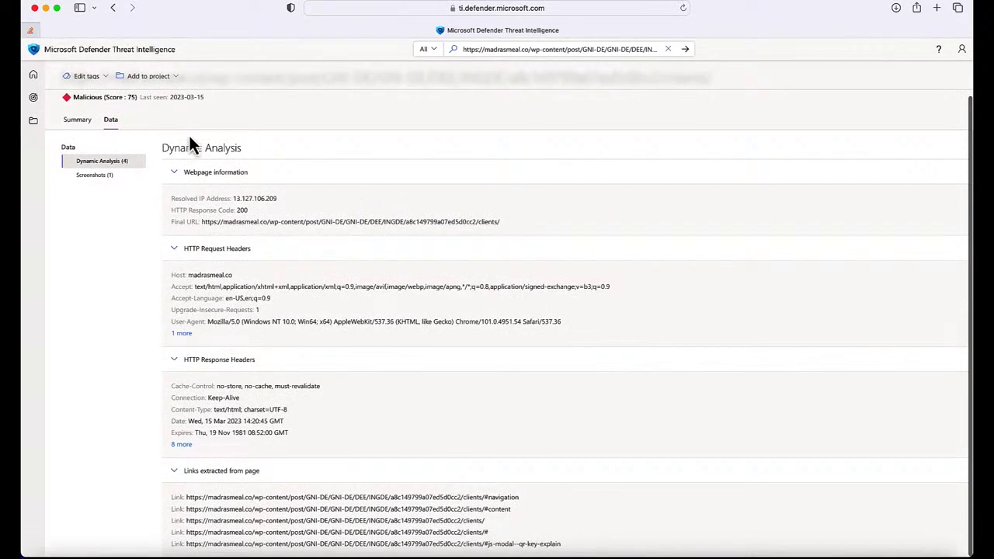
{"action": "left_click", "coordinate": [89, 128]}
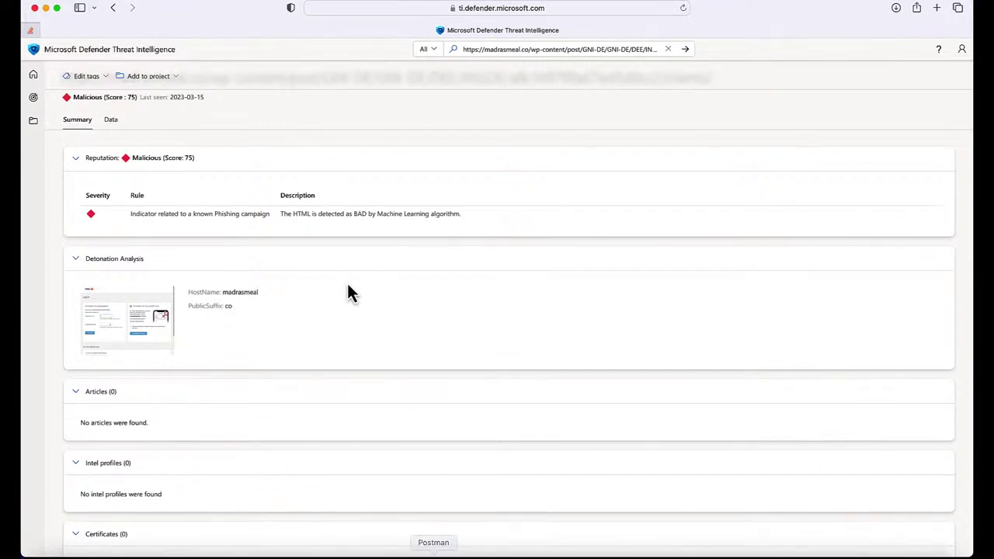
Copy the hash 12013662C71DA69DE977C04CD7021F13A70CF7BED4CA6C82ACBC100464D4B0EF from the TextEdit note and search for it from the Defender Threat Intelligence home page
{"action": "left_click", "coordinate": [33, 74]}
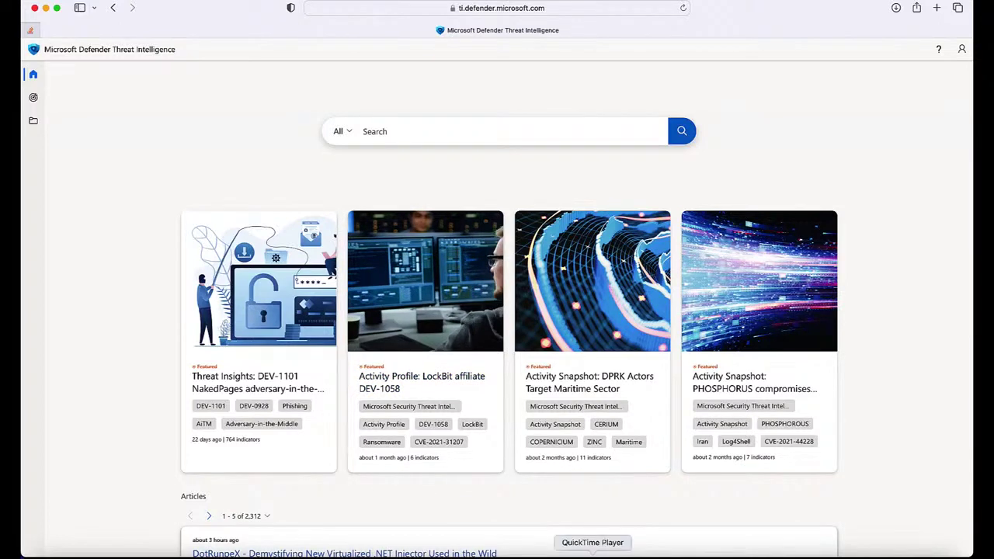
{"action": "left_click", "coordinate": [571, 553]}
{"action": "left_click_drag", "start_coordinate": [194, 237], "coordinate": [122, 194]}
{"action": "key", "text": "cmd+c"}
{"action": "left_click", "coordinate": [571, 130]}
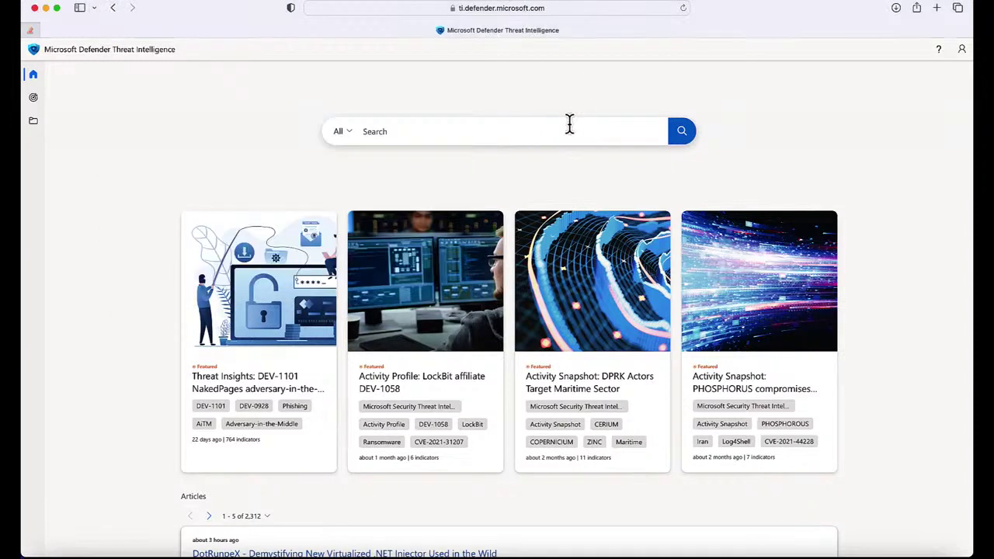
{"action": "key", "text": "cmd+v"}
{"action": "left_click", "coordinate": [683, 133]}
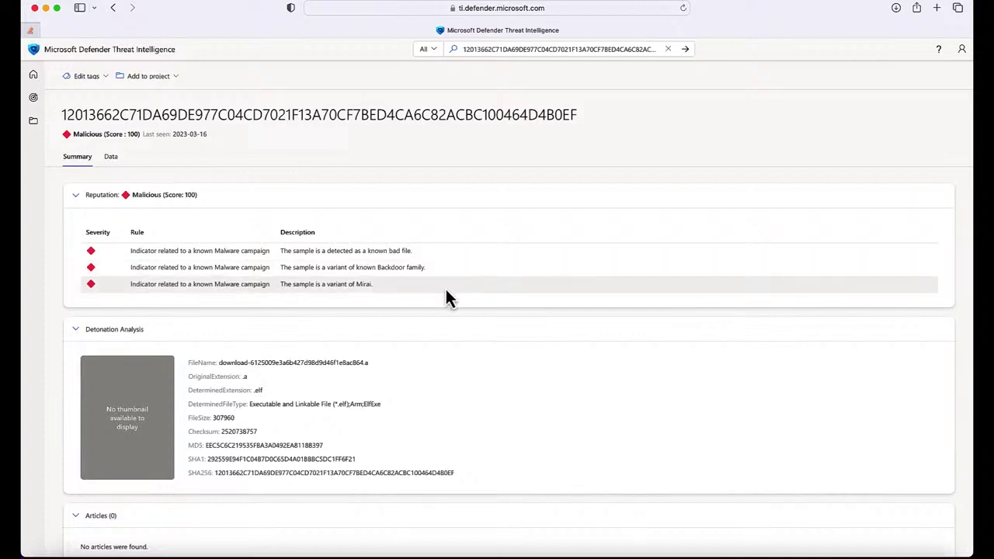
Review the hash's reputation and detonation details, copy the malware name Mirai from the rule descriptions and search for it
{"action": "scroll", "coordinate": [437, 395], "scroll_direction": "down", "scroll_amount": 3}
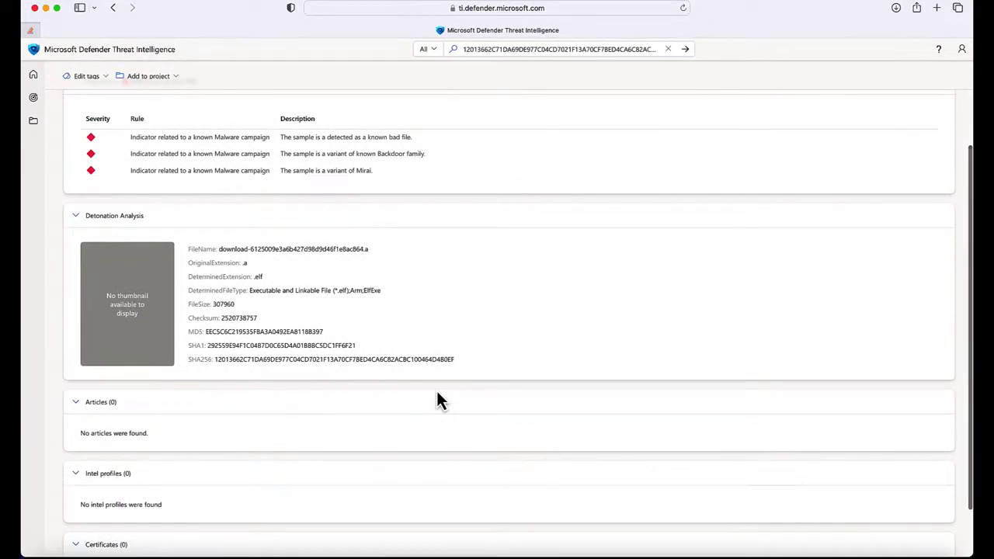
{"action": "scroll", "coordinate": [437, 395], "scroll_direction": "down", "scroll_amount": 1}
{"action": "scroll", "coordinate": [437, 394], "scroll_direction": "up", "scroll_amount": 2}
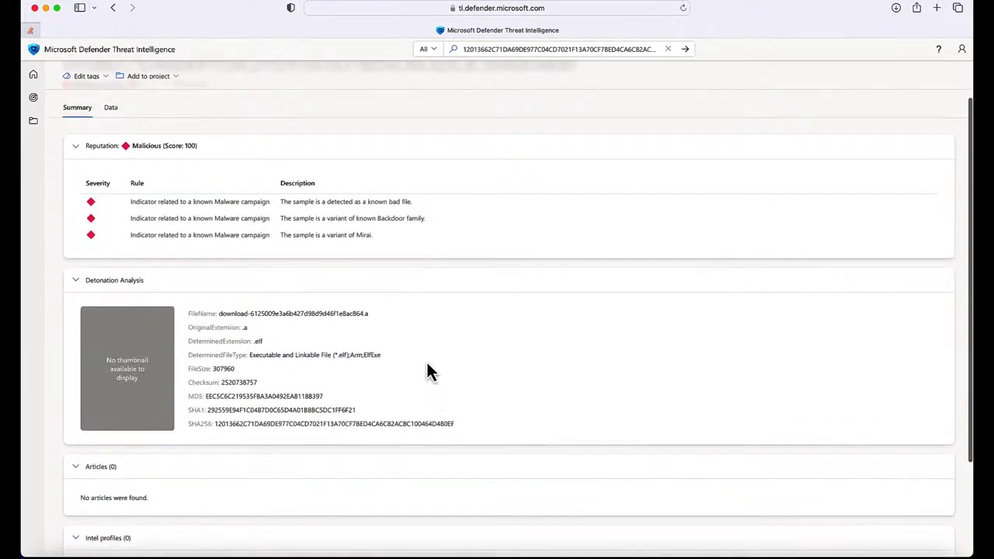
{"action": "double_click", "coordinate": [362, 234]}
{"action": "key", "text": "super+c"}
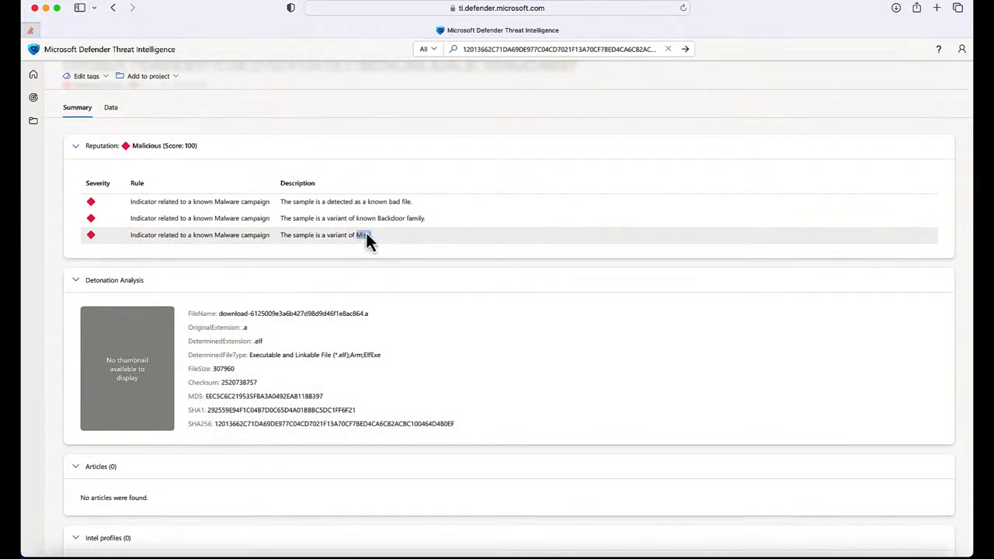
{"action": "scroll", "coordinate": [389, 194], "scroll_direction": "up", "scroll_amount": 1}
{"action": "left_click", "coordinate": [497, 49]}
{"action": "key", "text": "super+v"}
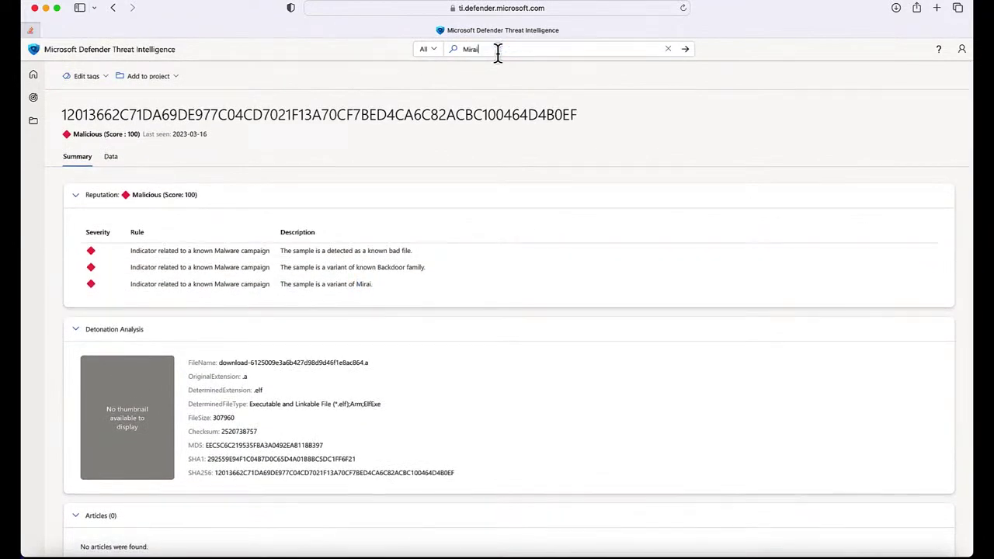
{"action": "key", "text": "Return"}
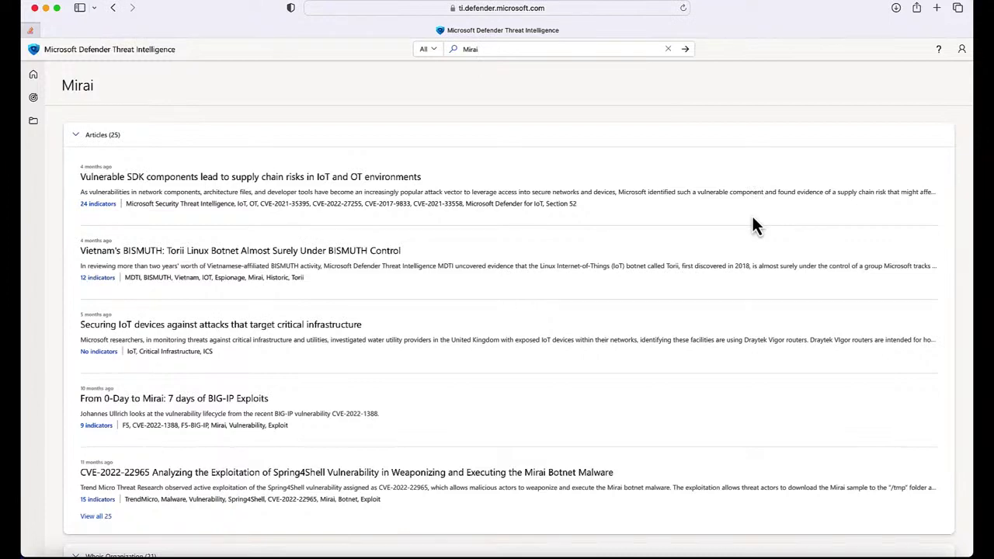
Examine the Mirai search results, from the articles to the Whois organization, certificate and host component sections
{"action": "scroll", "coordinate": [752, 219], "scroll_direction": "down", "scroll_amount": 1}
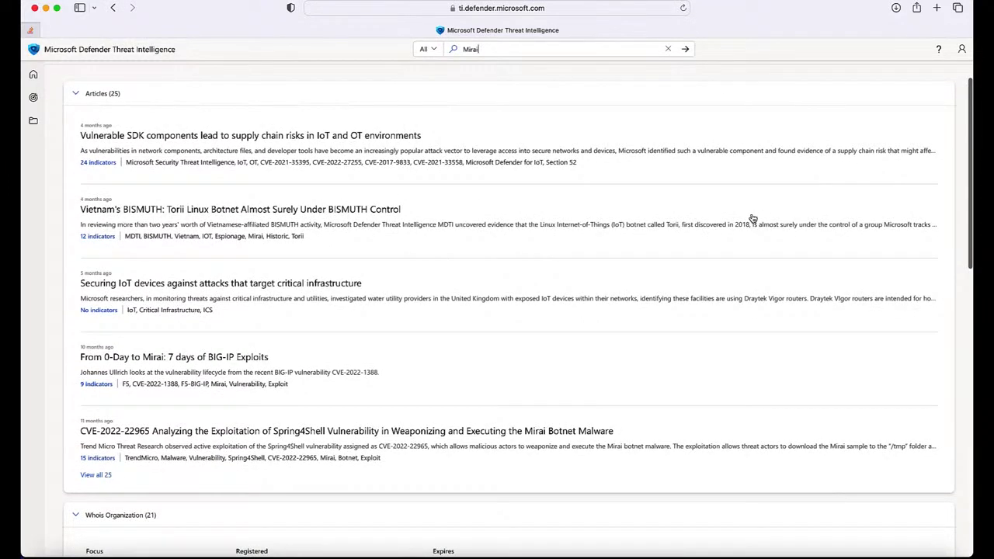
{"action": "scroll", "coordinate": [754, 221], "scroll_direction": "down", "scroll_amount": 5}
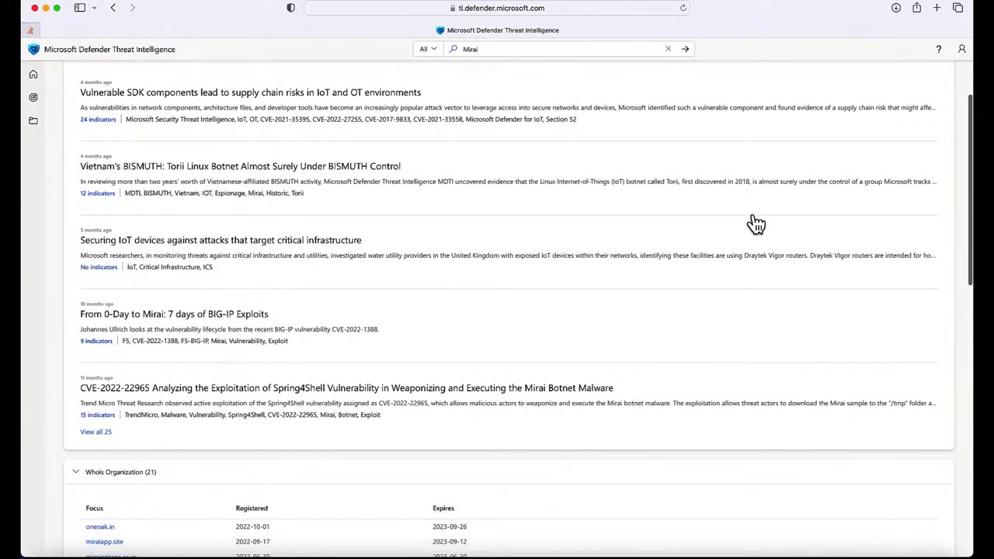
{"action": "scroll", "coordinate": [755, 221], "scroll_direction": "down", "scroll_amount": 8}
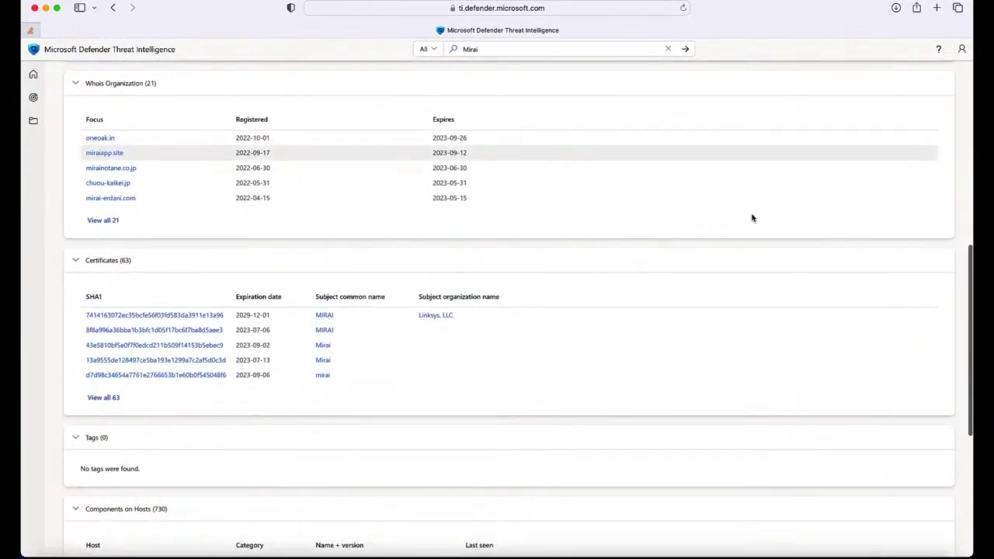
{"action": "scroll", "coordinate": [752, 218], "scroll_direction": "down", "scroll_amount": 3}
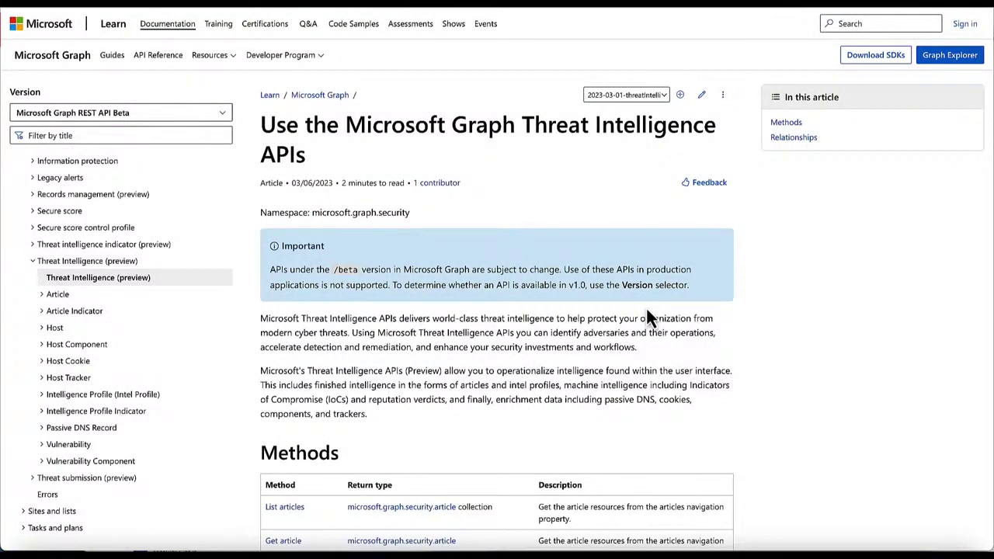
Read through the Methods and Relationships tables in the Microsoft Graph Threat Intelligence API documentation
{"action": "scroll", "coordinate": [761, 382], "scroll_direction": "down", "scroll_amount": 3}
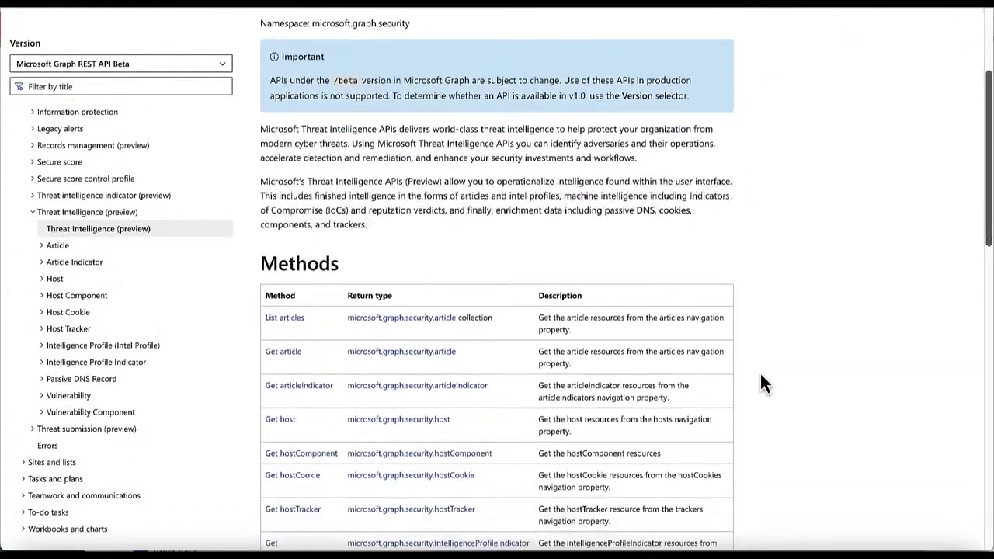
{"action": "scroll", "coordinate": [761, 382], "scroll_direction": "down", "scroll_amount": 1}
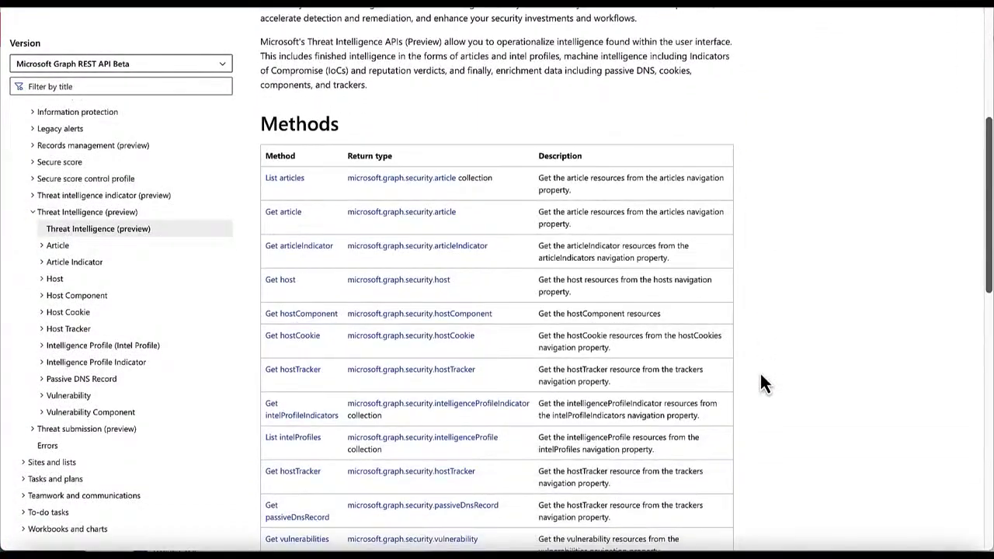
{"action": "scroll", "coordinate": [760, 373], "scroll_direction": "down", "scroll_amount": 1}
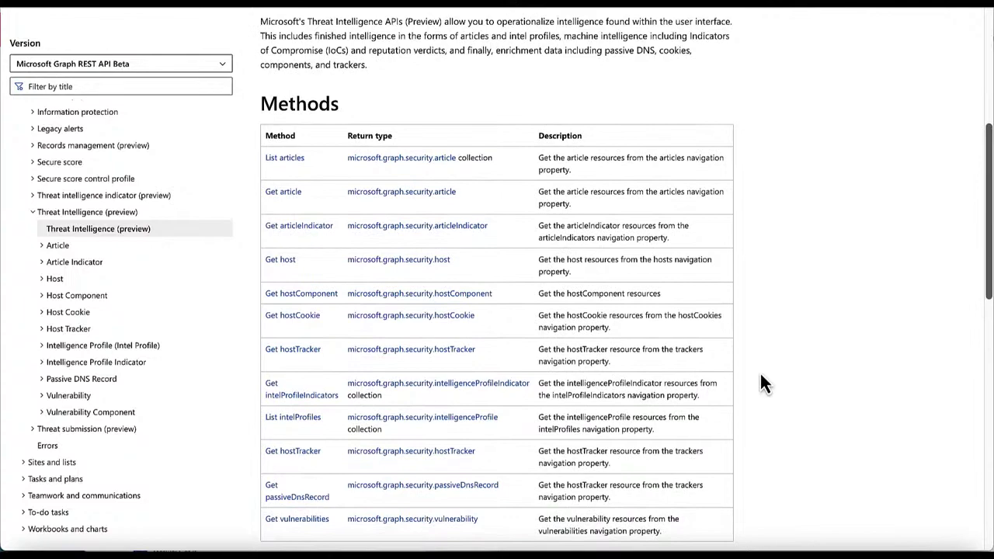
{"action": "scroll", "coordinate": [761, 382], "scroll_direction": "down", "scroll_amount": 1}
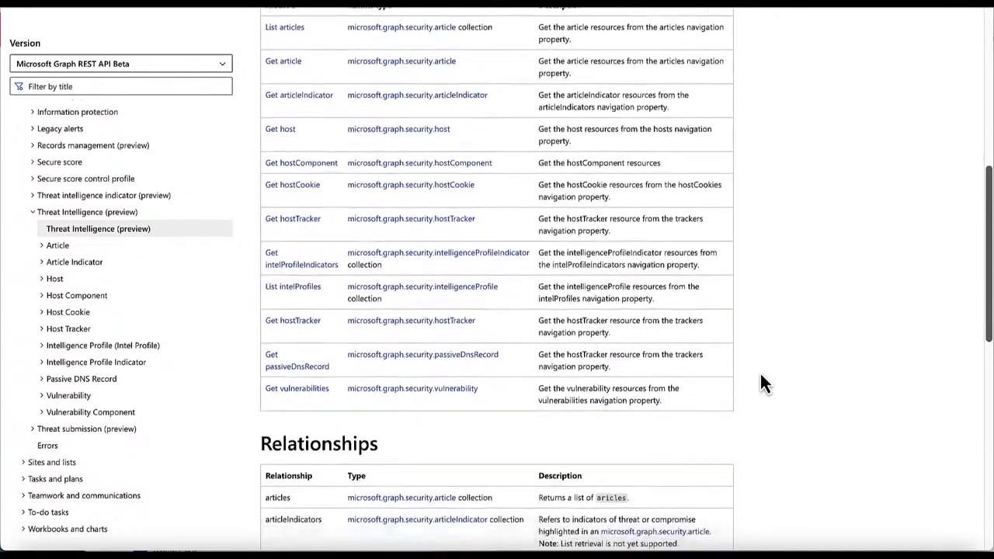
{"action": "scroll", "coordinate": [761, 382], "scroll_direction": "down", "scroll_amount": 1}
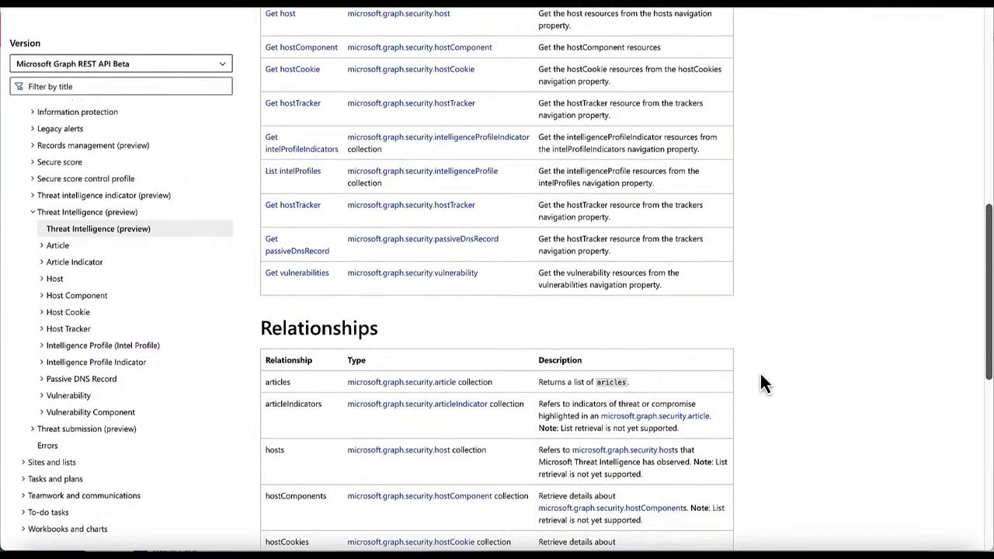
{"action": "scroll", "coordinate": [761, 382], "scroll_direction": "down", "scroll_amount": 1}
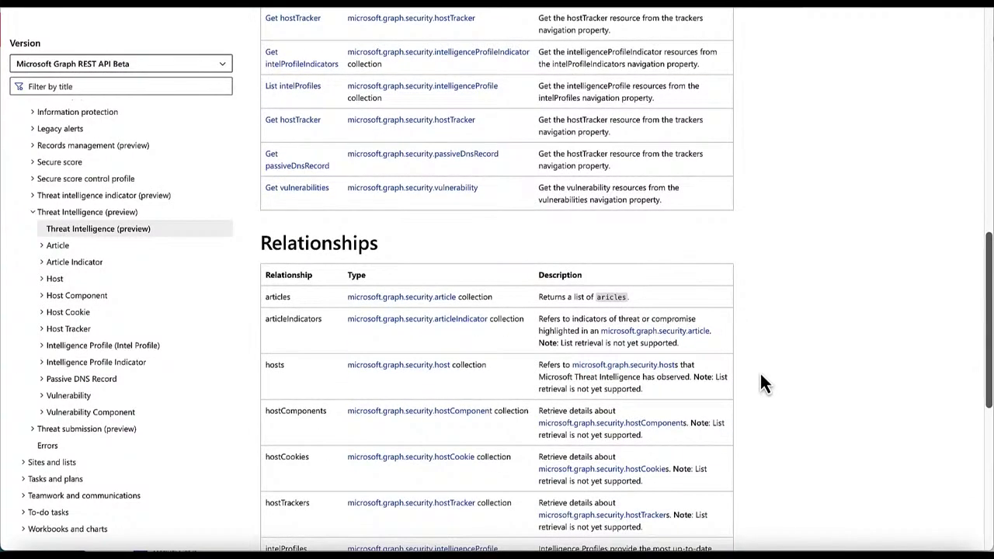
{"action": "scroll", "coordinate": [759, 374], "scroll_direction": "down", "scroll_amount": 1}
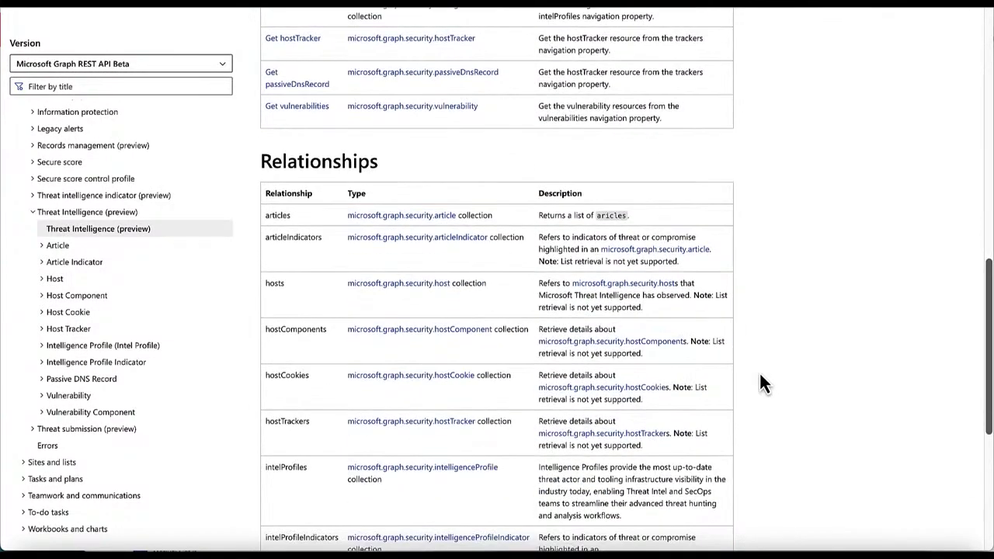
{"action": "scroll", "coordinate": [761, 382], "scroll_direction": "down", "scroll_amount": 1}
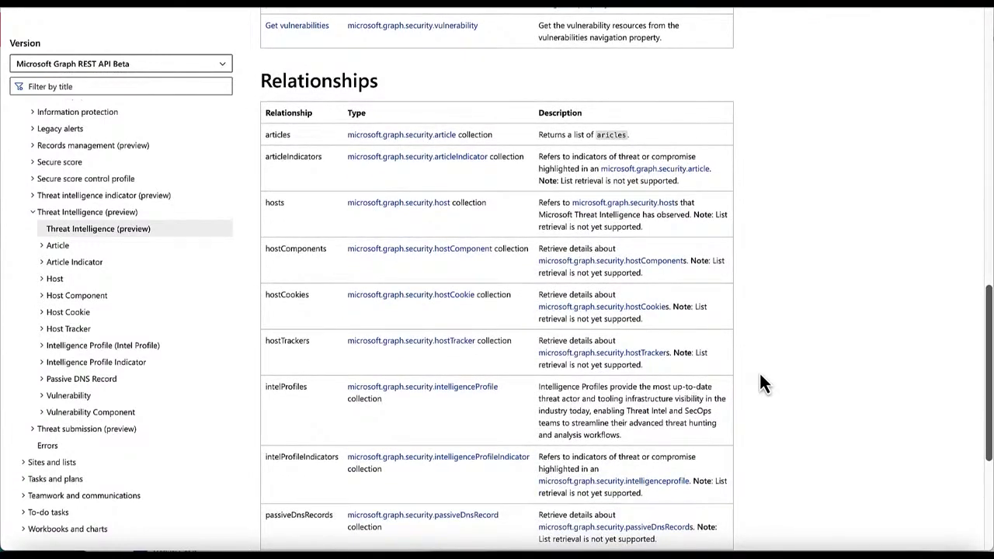
{"action": "scroll", "coordinate": [761, 382], "scroll_direction": "down", "scroll_amount": 1}
{"action": "scroll", "coordinate": [761, 382], "scroll_direction": "down", "scroll_amount": 1}
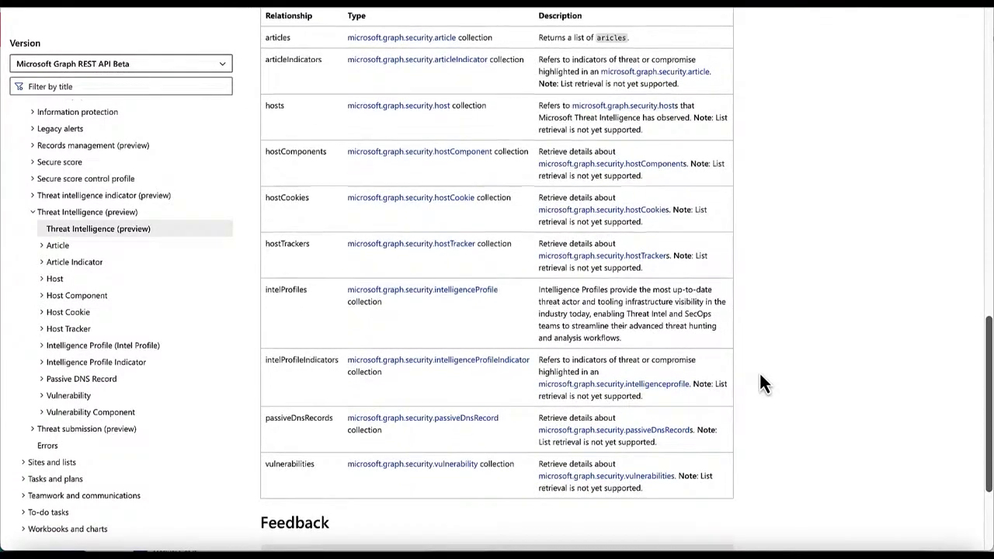
{"action": "scroll", "coordinate": [761, 382], "scroll_direction": "down", "scroll_amount": 1}
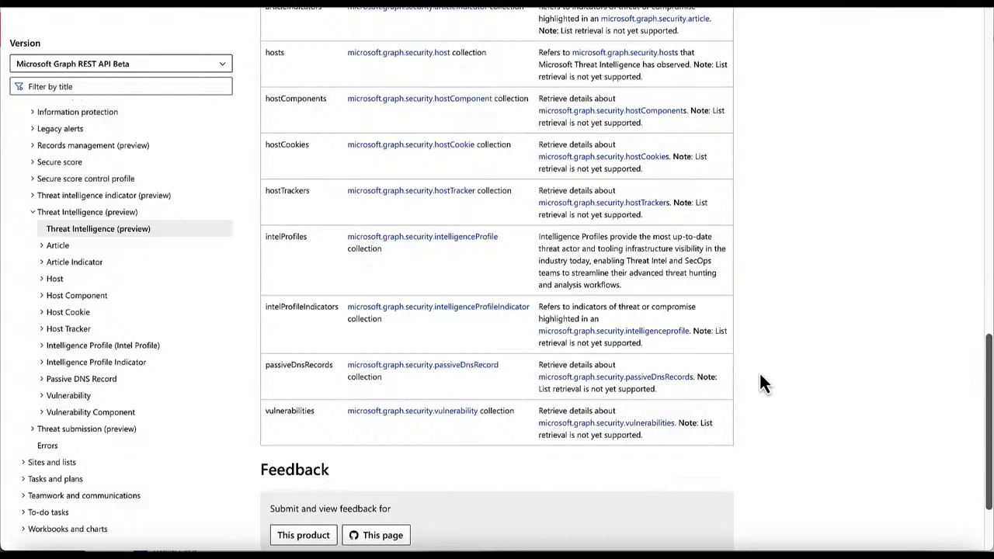
Open the Article resource type page under Threat Intelligence (preview) and examine its methods and properties
{"action": "left_click", "coordinate": [43, 245]}
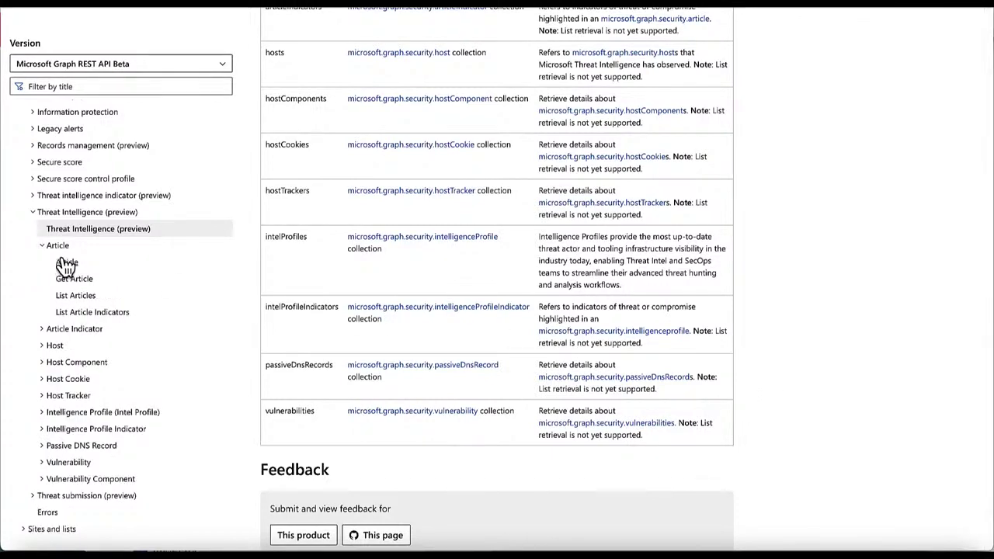
{"action": "left_click", "coordinate": [67, 264]}
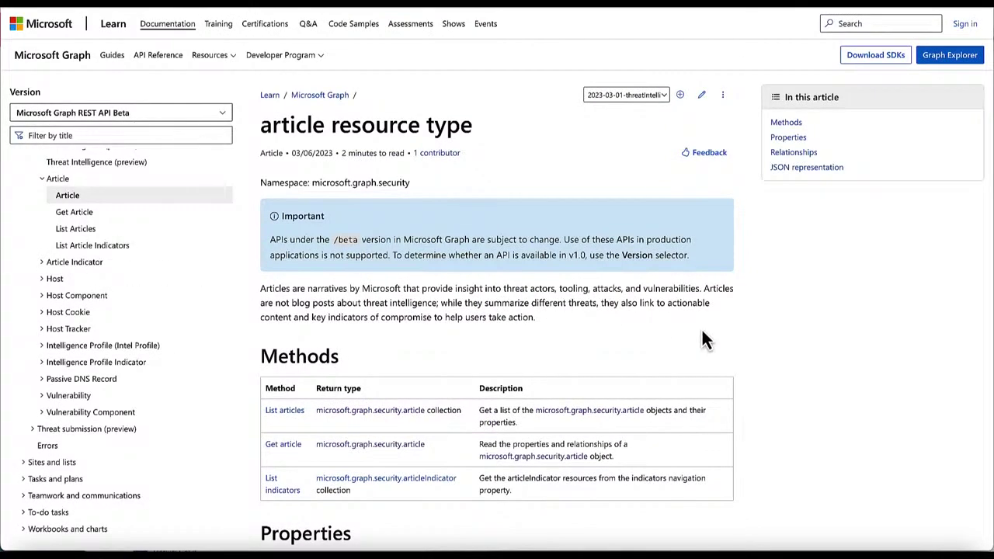
{"action": "scroll", "coordinate": [714, 364], "scroll_direction": "down", "scroll_amount": 2}
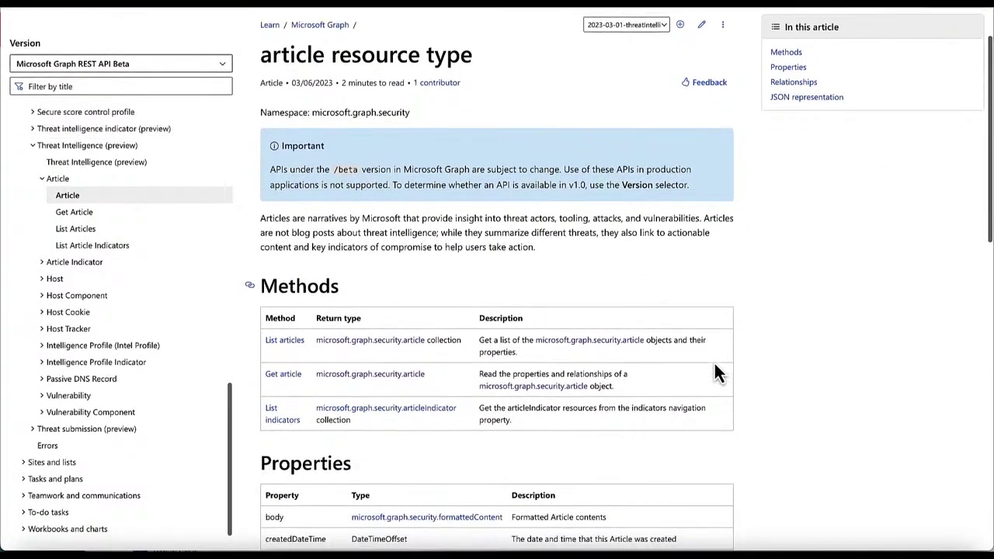
{"action": "scroll", "coordinate": [715, 369], "scroll_direction": "down", "scroll_amount": 1}
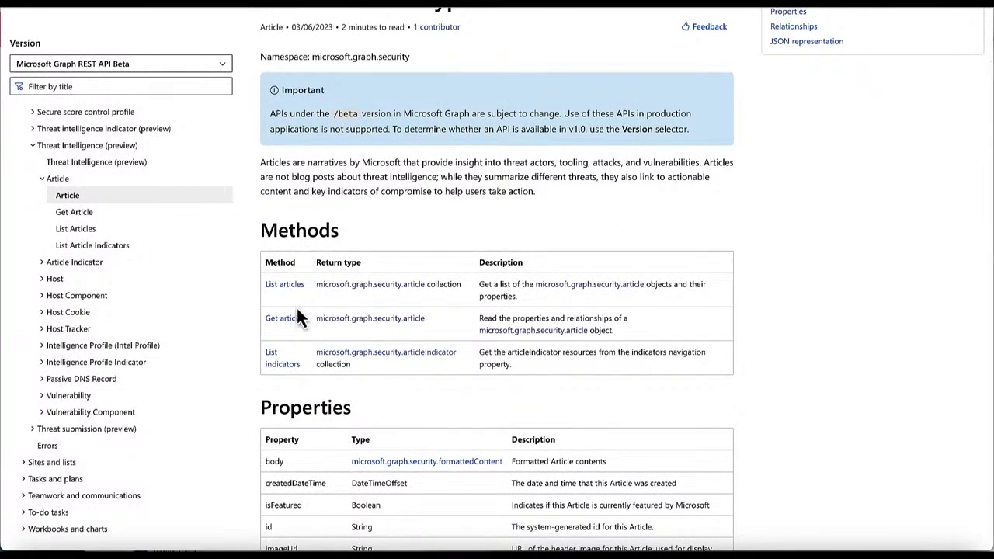
Open the List articles method page and read its permissions, HTTP request, optional query parameters, request headers and response sections
{"action": "left_click", "coordinate": [283, 287]}
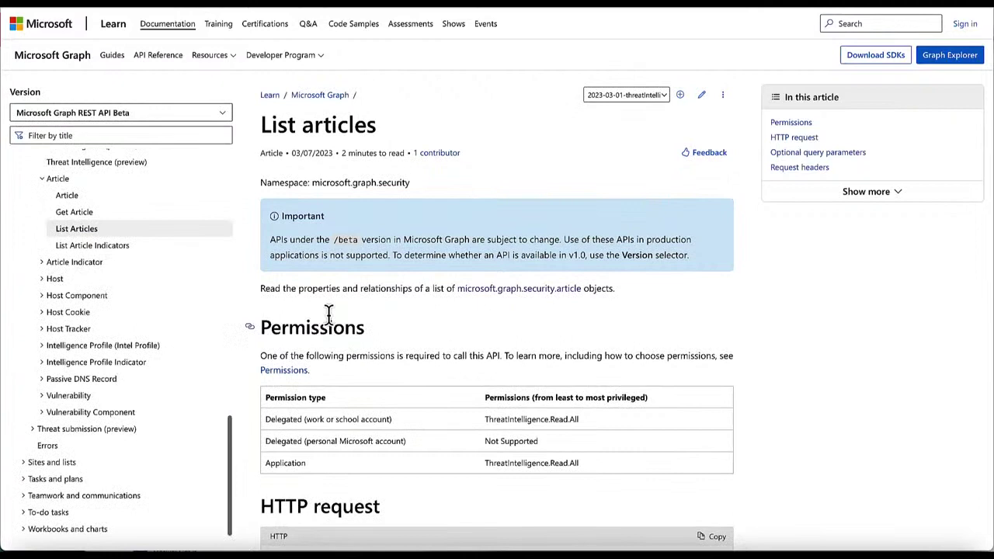
{"action": "scroll", "coordinate": [372, 336], "scroll_direction": "down", "scroll_amount": 2}
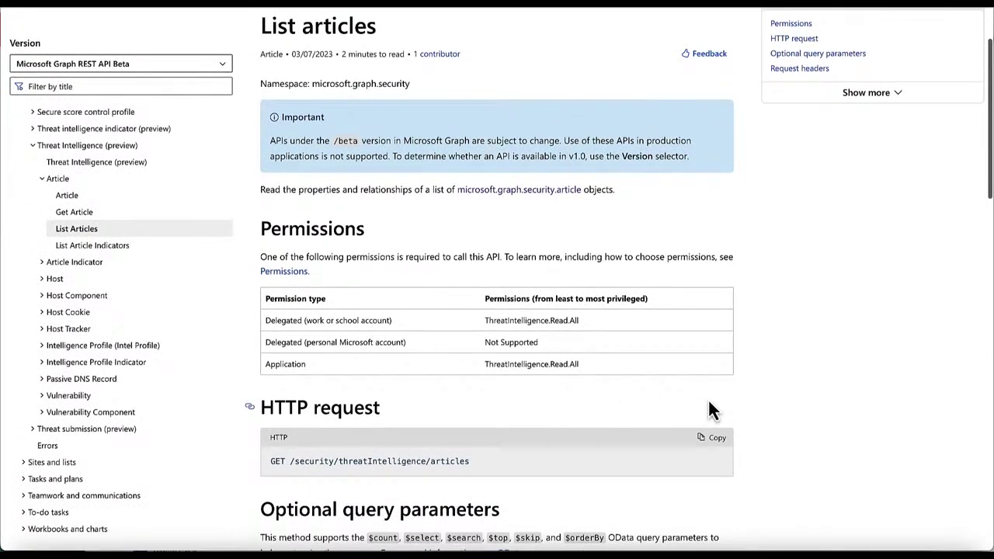
{"action": "scroll", "coordinate": [708, 402], "scroll_direction": "down", "scroll_amount": 1}
{"action": "scroll", "coordinate": [709, 404], "scroll_direction": "down", "scroll_amount": 2}
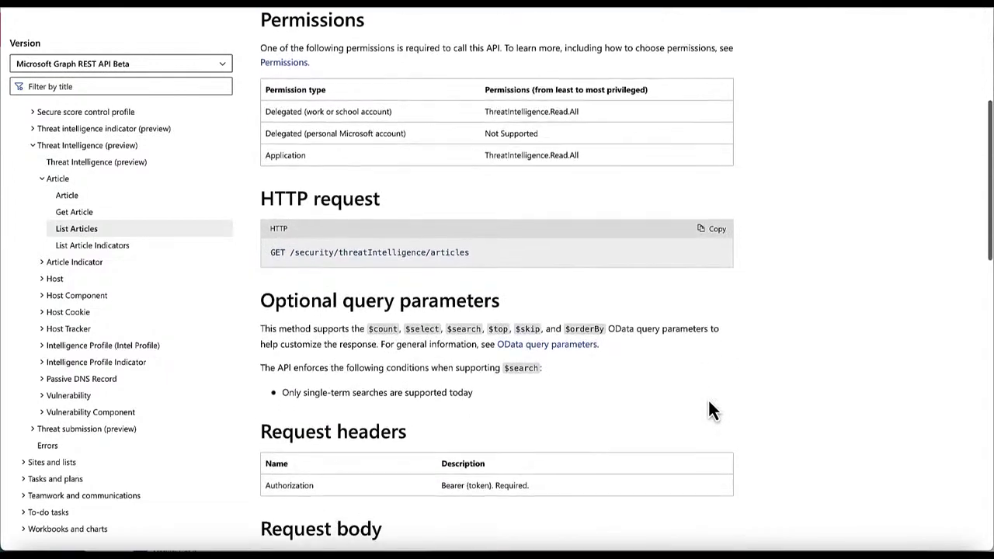
{"action": "scroll", "coordinate": [709, 401], "scroll_direction": "down", "scroll_amount": 2}
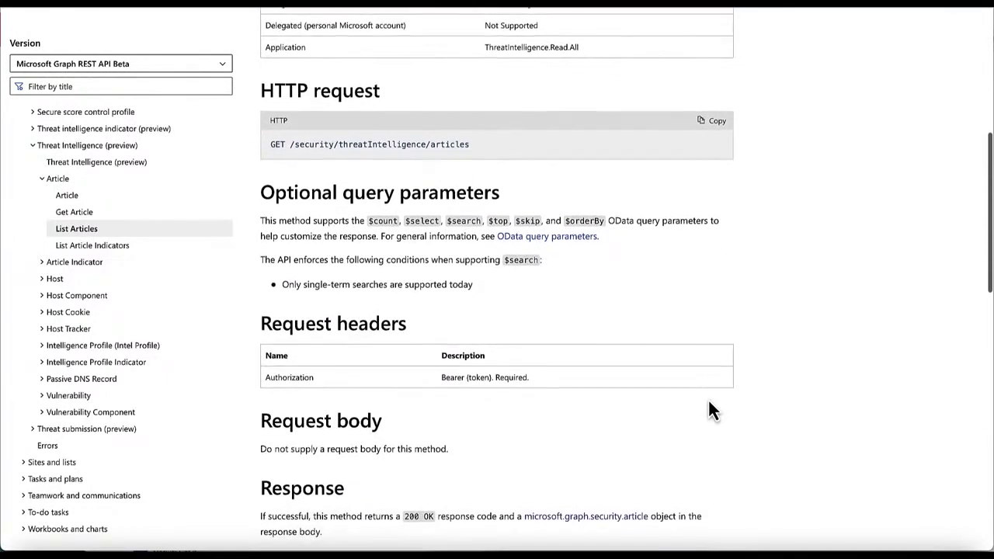
{"action": "scroll", "coordinate": [709, 402], "scroll_direction": "down", "scroll_amount": 1}
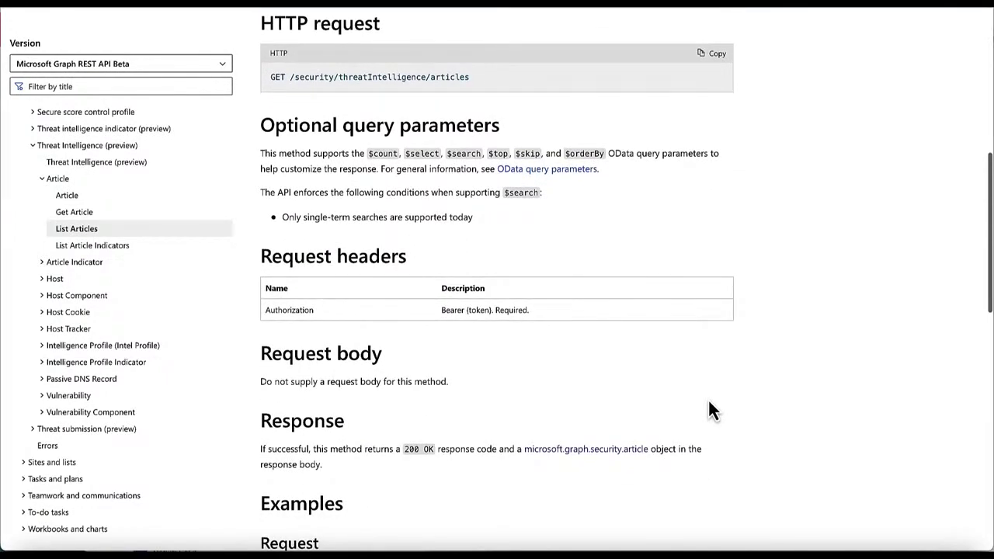
{"action": "scroll", "coordinate": [708, 403], "scroll_direction": "down", "scroll_amount": 1}
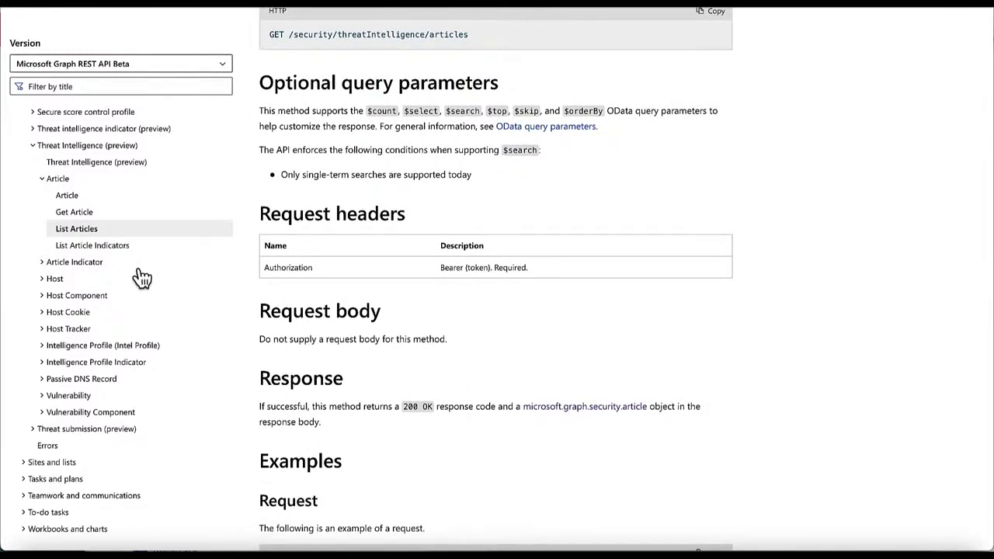
Open the Article Indicator resource type page and examine its methods, properties, relationships and JSON representation
{"action": "left_click", "coordinate": [48, 262]}
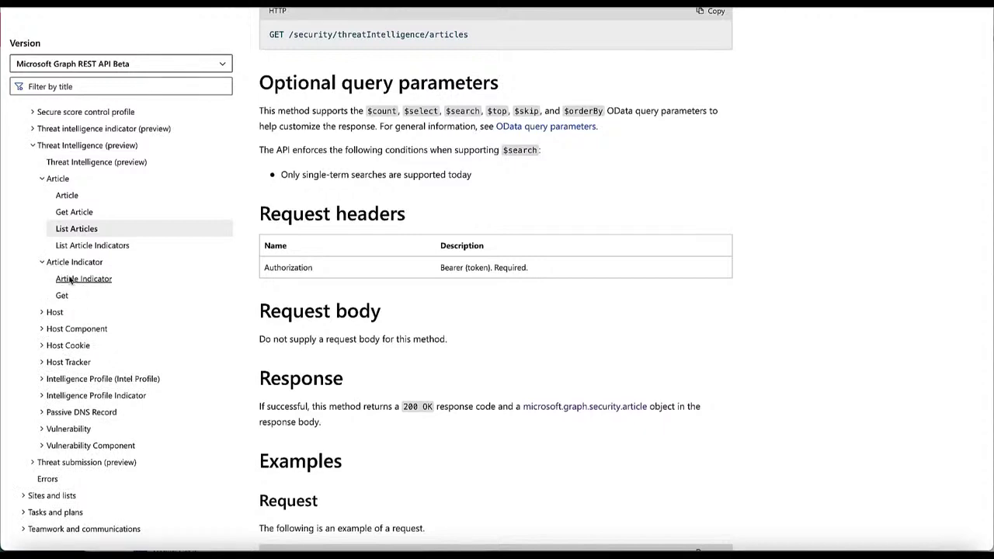
{"action": "left_click", "coordinate": [69, 279]}
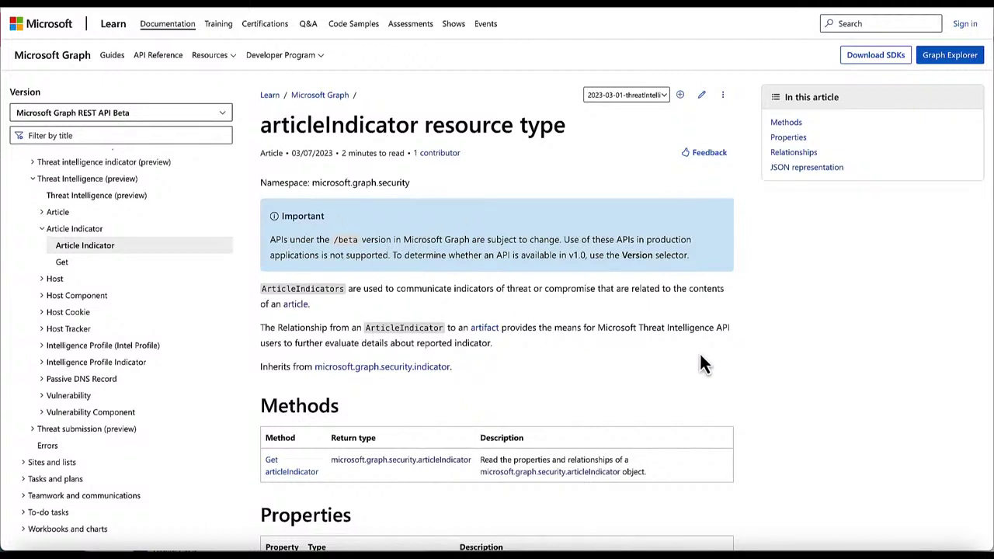
{"action": "scroll", "coordinate": [761, 371], "scroll_direction": "down", "scroll_amount": 2}
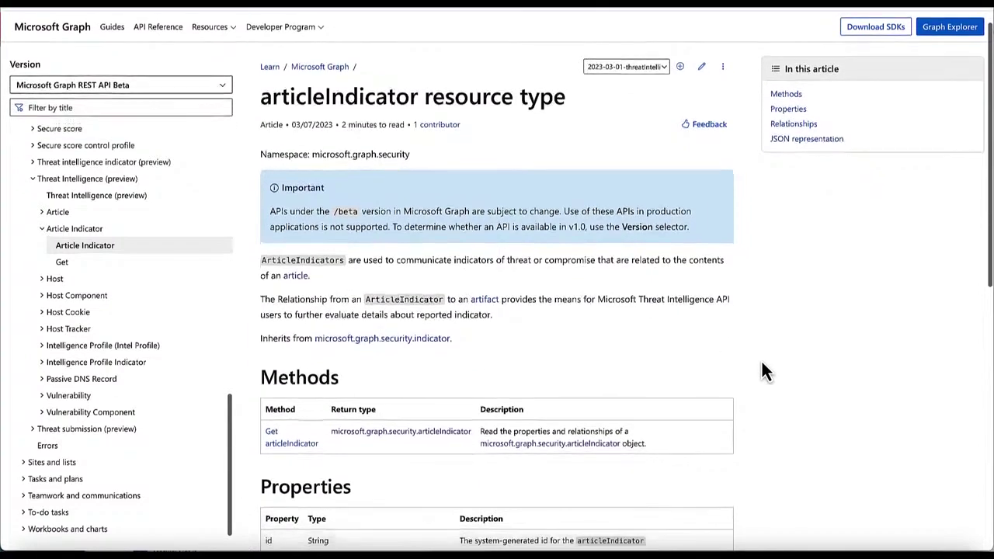
{"action": "scroll", "coordinate": [761, 361], "scroll_direction": "down", "scroll_amount": 2}
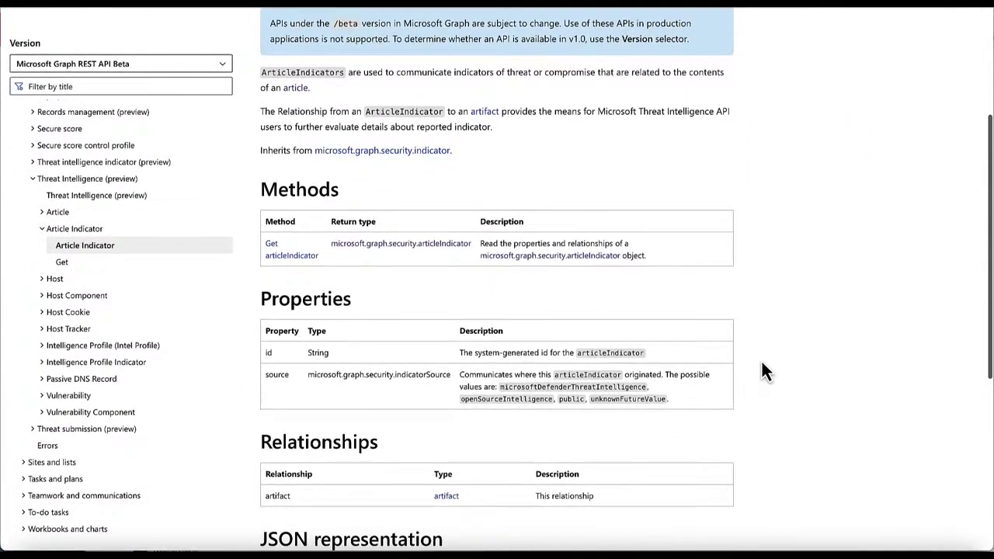
{"action": "scroll", "coordinate": [761, 371], "scroll_direction": "down", "scroll_amount": 2}
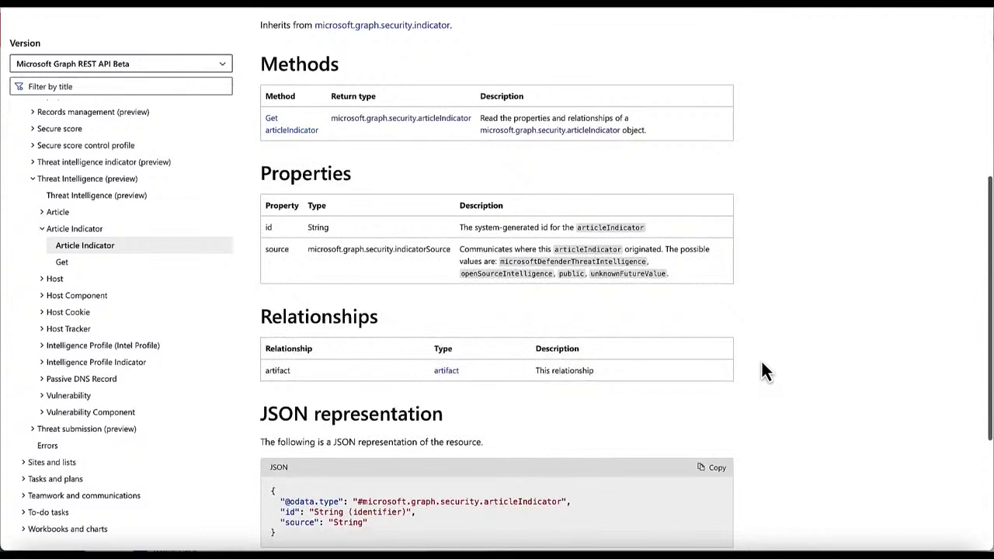
{"action": "scroll", "coordinate": [761, 371], "scroll_direction": "down", "scroll_amount": 1}
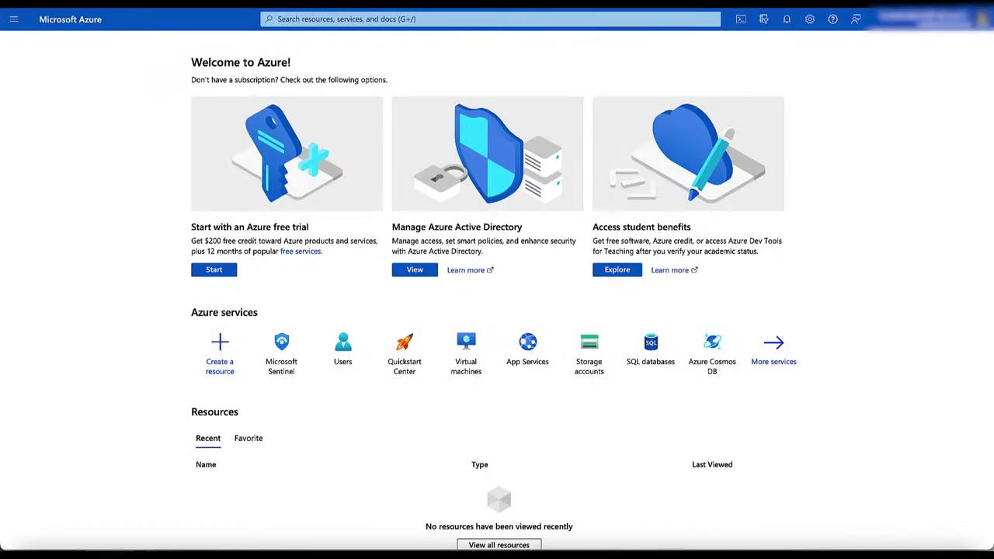
In the Azure portal, find Azure Active Directory and list all applications under the tenant's app registrations
{"action": "left_click", "coordinate": [392, 20]}
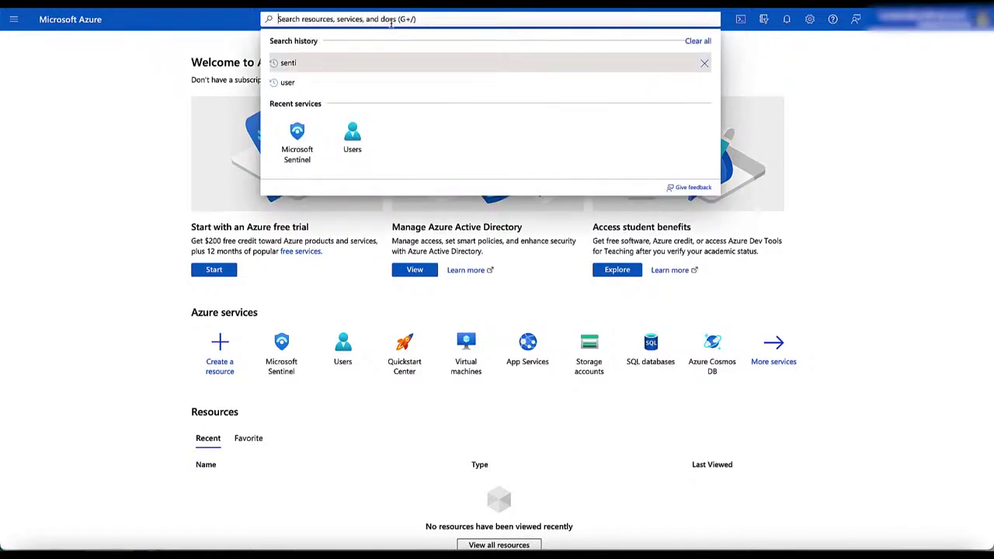
{"action": "type", "text": "Actio"}
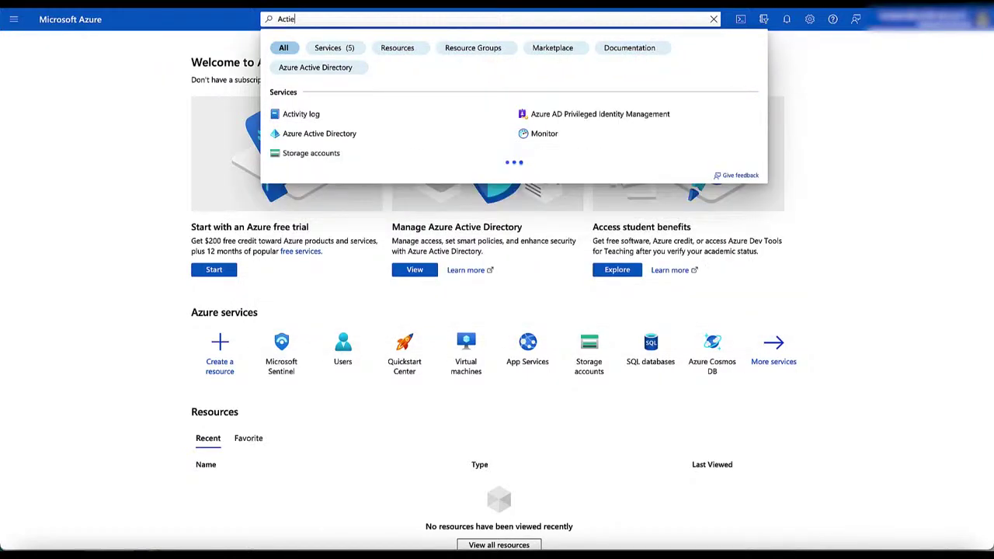
{"action": "key", "text": "BackSpace"}
{"action": "left_click", "coordinate": [291, 155]}
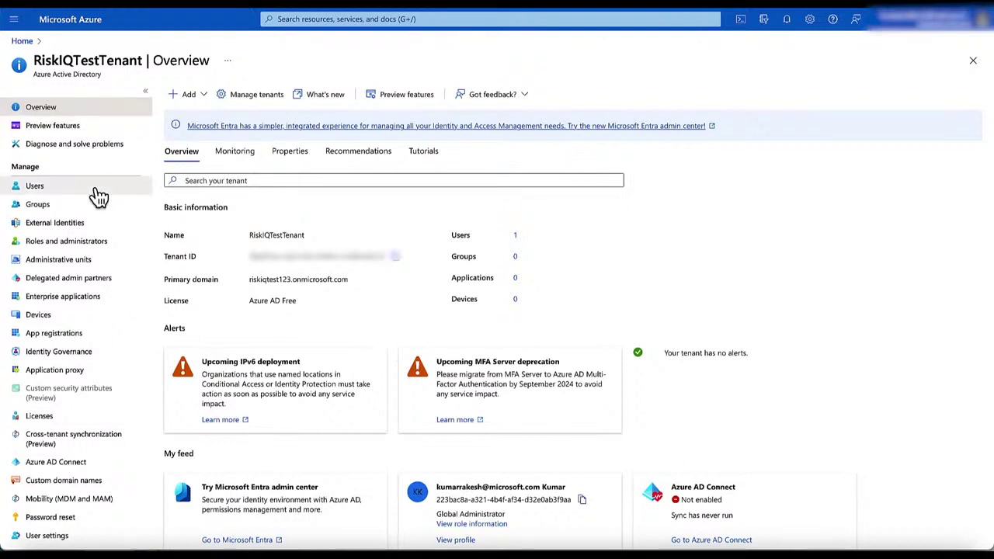
{"action": "left_click", "coordinate": [78, 334]}
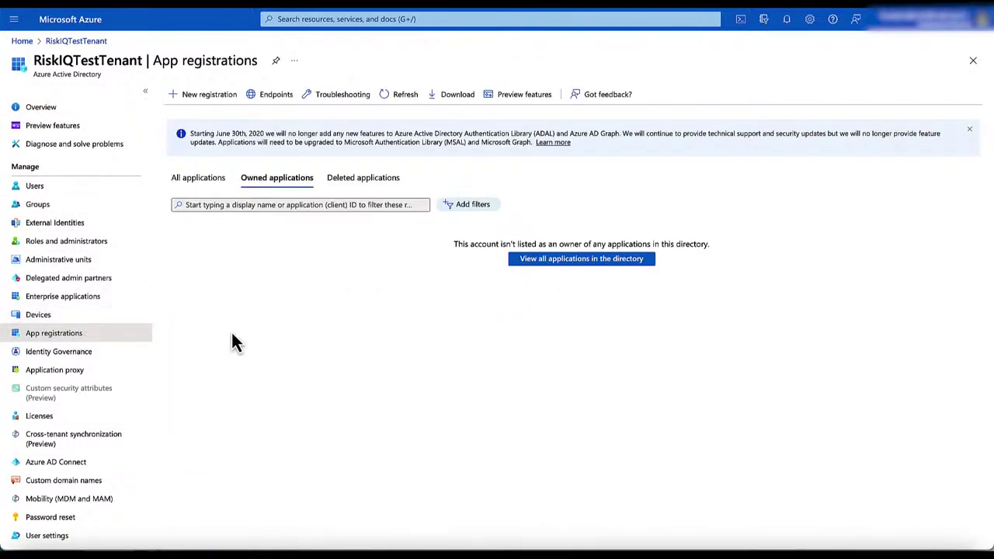
{"action": "left_click", "coordinate": [200, 184]}
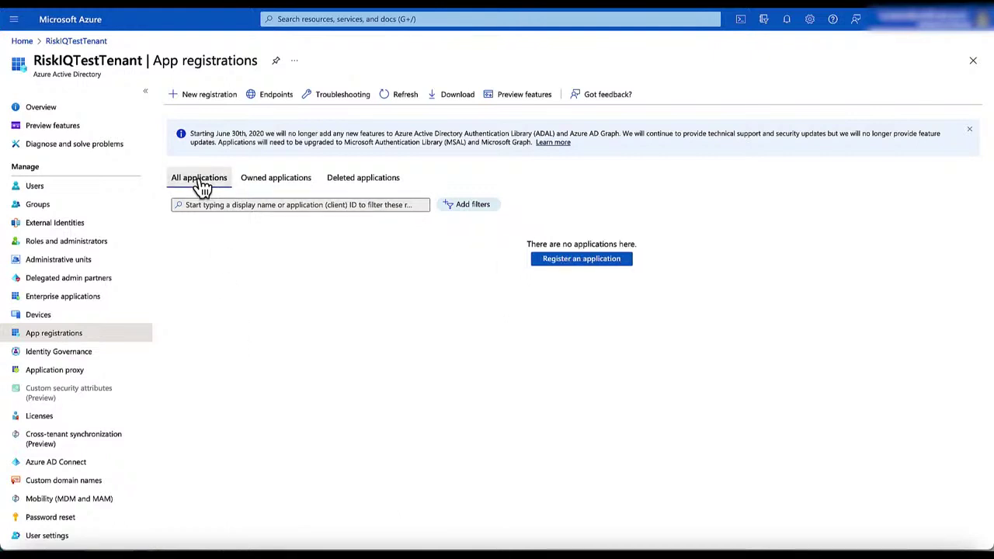
Register a new application named Test App for accounts in this organizational directory only (single tenant)
{"action": "left_click", "coordinate": [565, 261]}
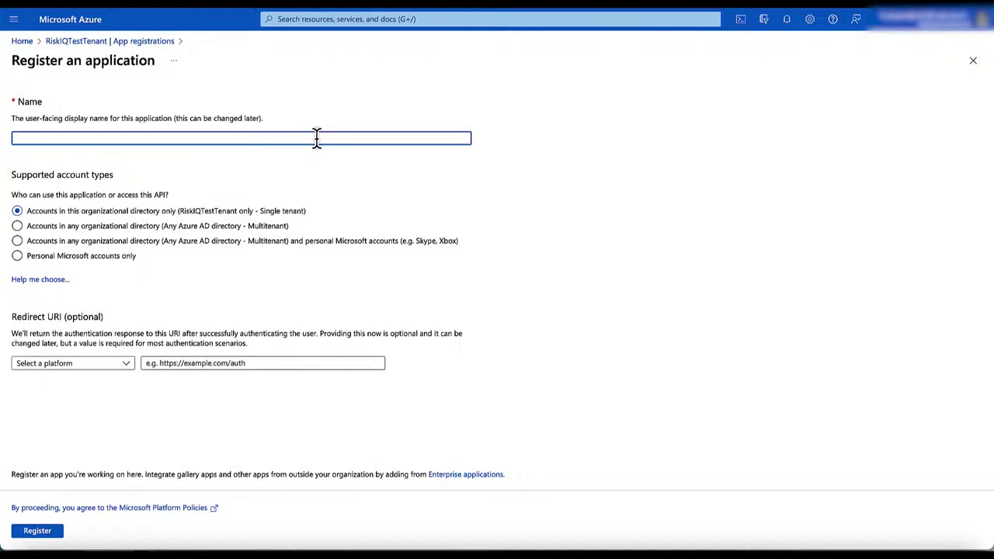
{"action": "type", "text": "Test App"}
{"action": "left_click", "coordinate": [196, 220]}
{"action": "left_click", "coordinate": [217, 211]}
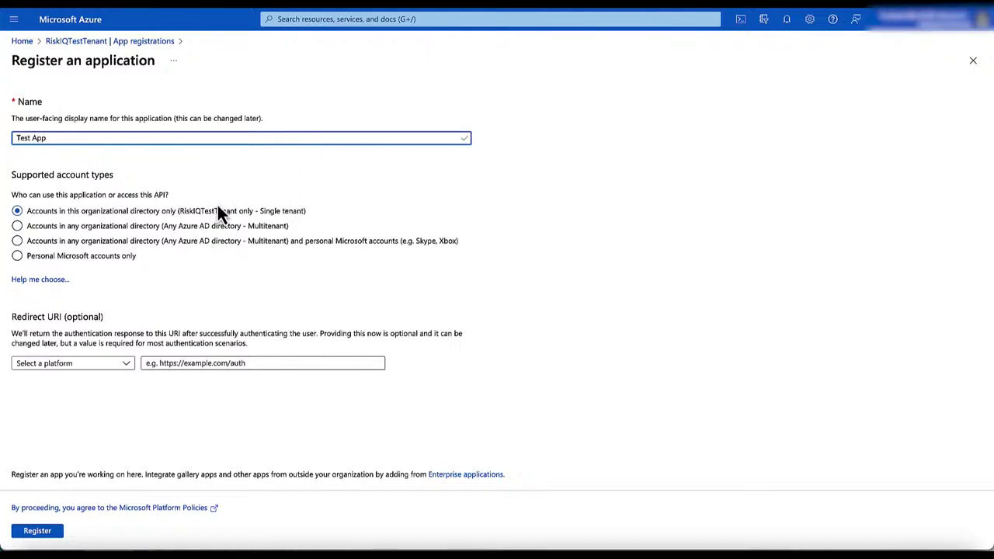
{"action": "left_click", "coordinate": [35, 531]}
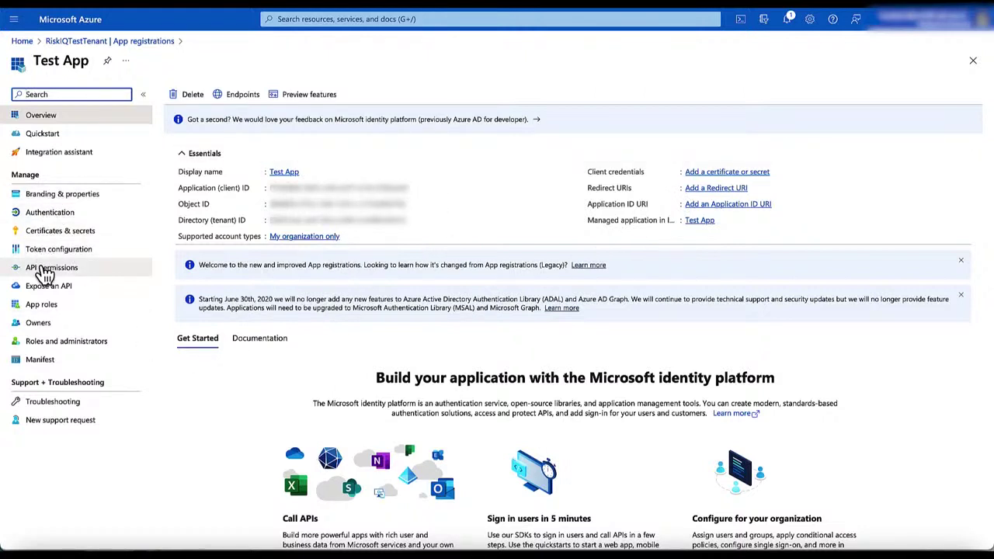
Add the Microsoft Graph application permission ThreatIntelligence.Read.All to Test App and grant admin consent for RiskIQTestTenant
{"action": "left_click", "coordinate": [84, 272]}
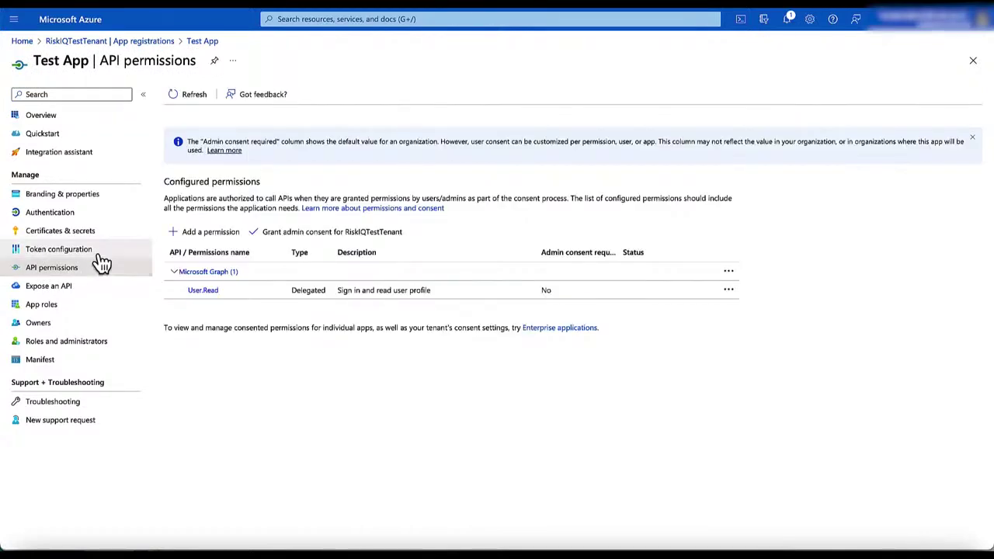
{"action": "left_click", "coordinate": [211, 233]}
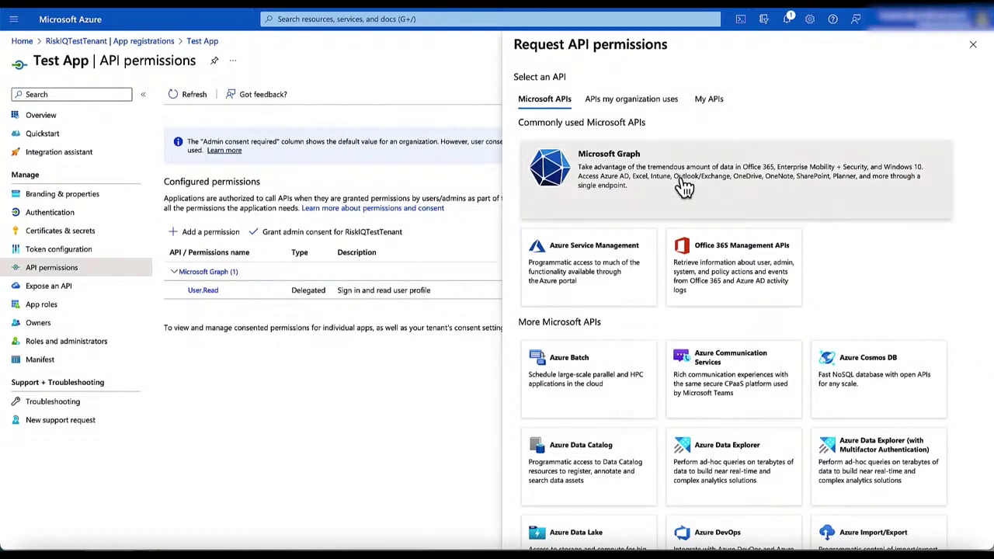
{"action": "left_click", "coordinate": [682, 183]}
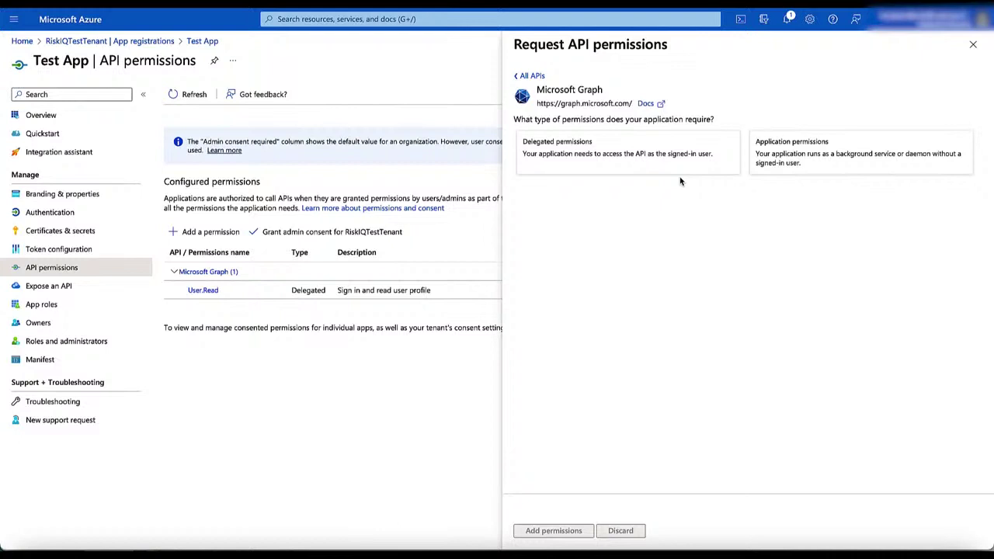
{"action": "left_click", "coordinate": [820, 157]}
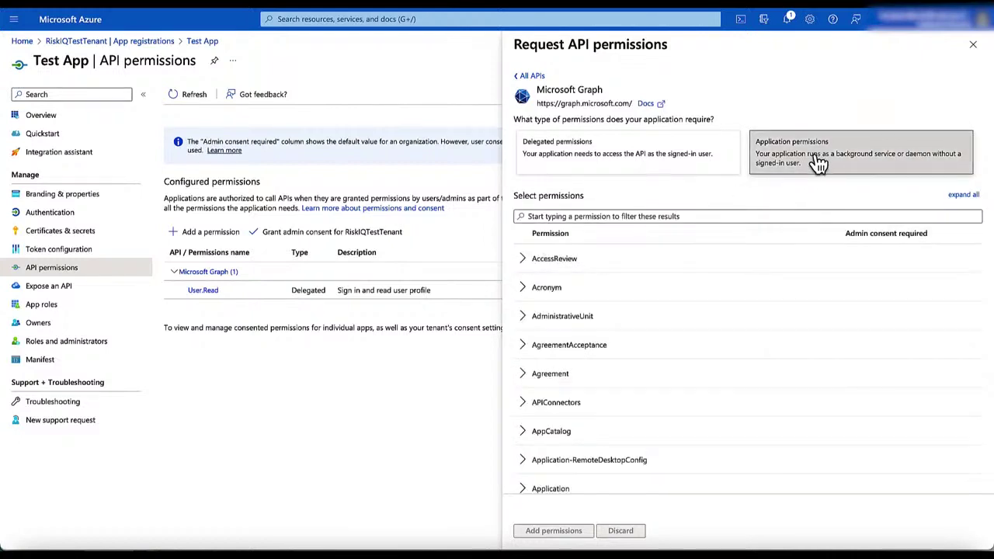
{"action": "left_click", "coordinate": [683, 215]}
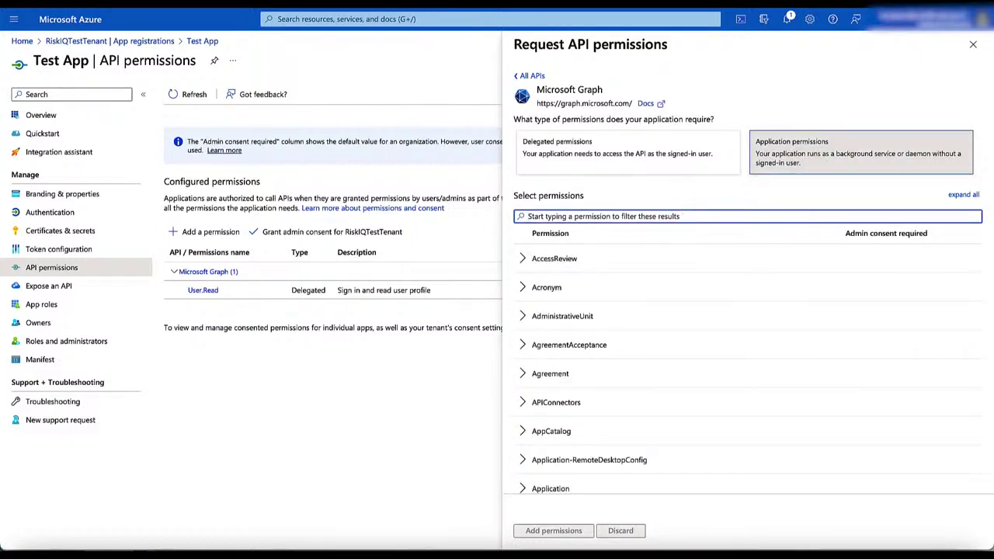
{"action": "type", "text": "Threat"}
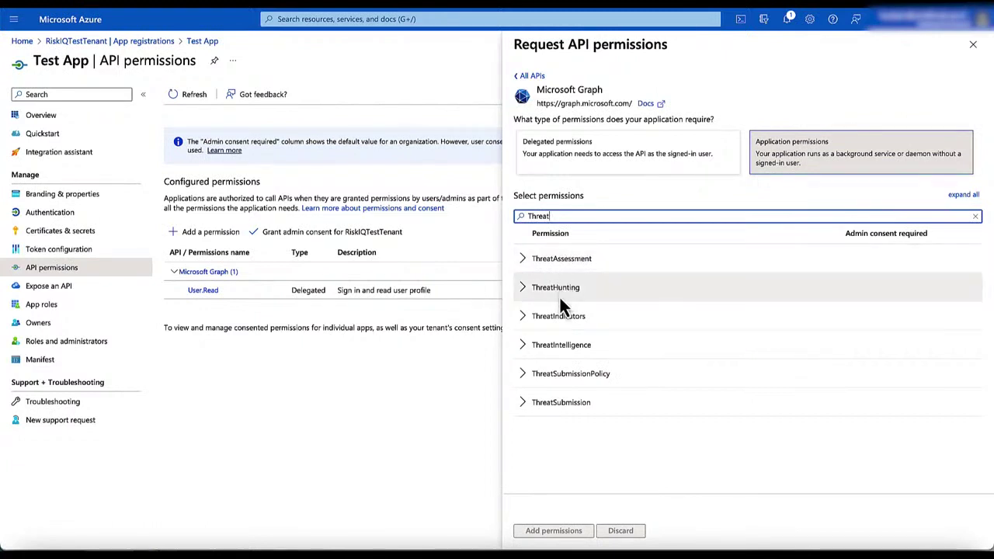
{"action": "left_click", "coordinate": [527, 347]}
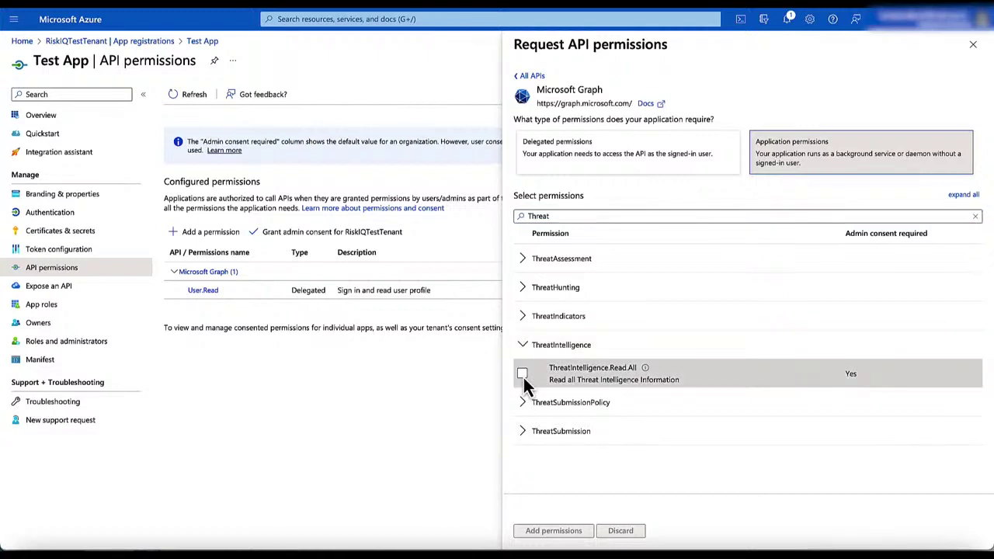
{"action": "left_click", "coordinate": [523, 375]}
{"action": "left_click", "coordinate": [541, 536]}
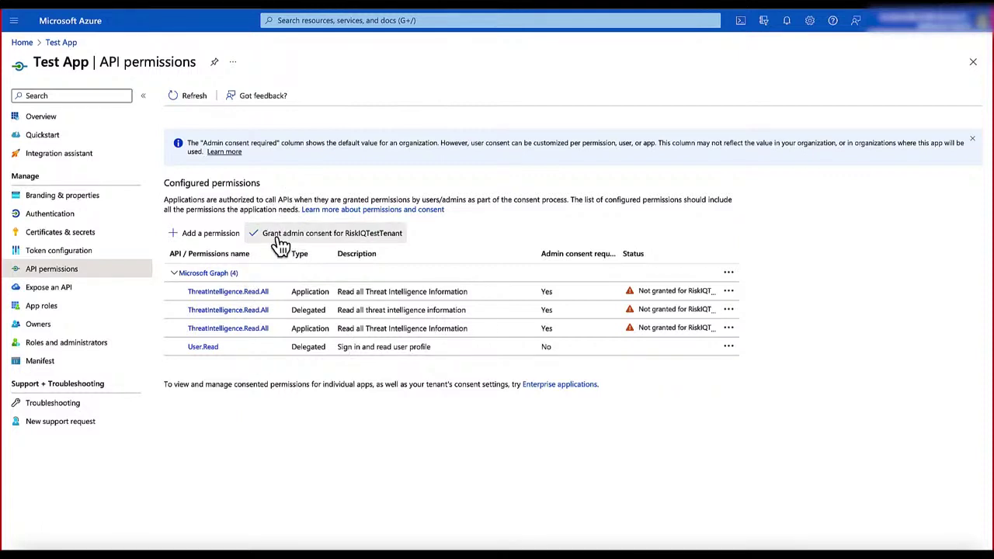
{"action": "left_click", "coordinate": [273, 241]}
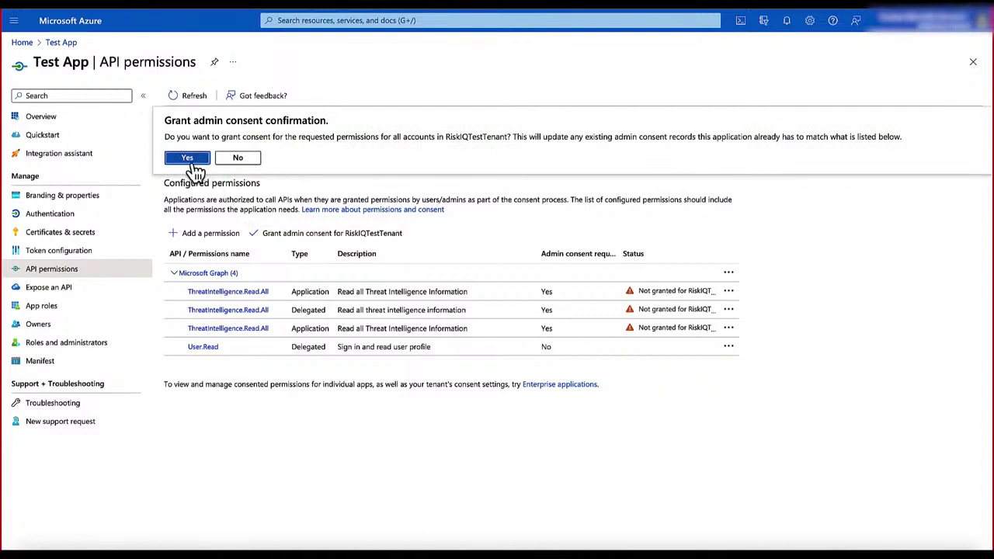
{"action": "left_click", "coordinate": [191, 165]}
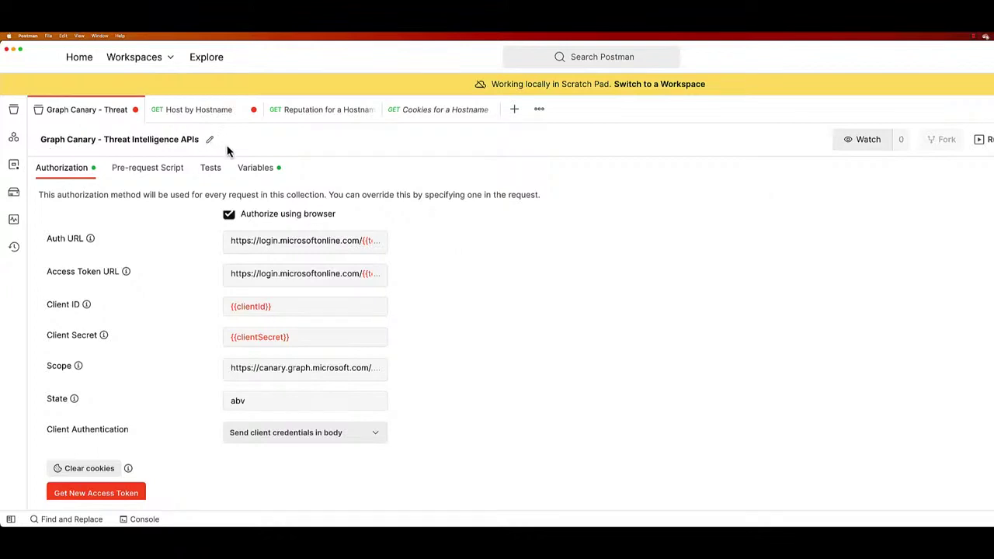
In Postman, review the Auth URL, Access Token URL, Client ID and Client Secret in the Threat Intelligence APIs collection's authorization settings
{"action": "left_click", "coordinate": [357, 248]}
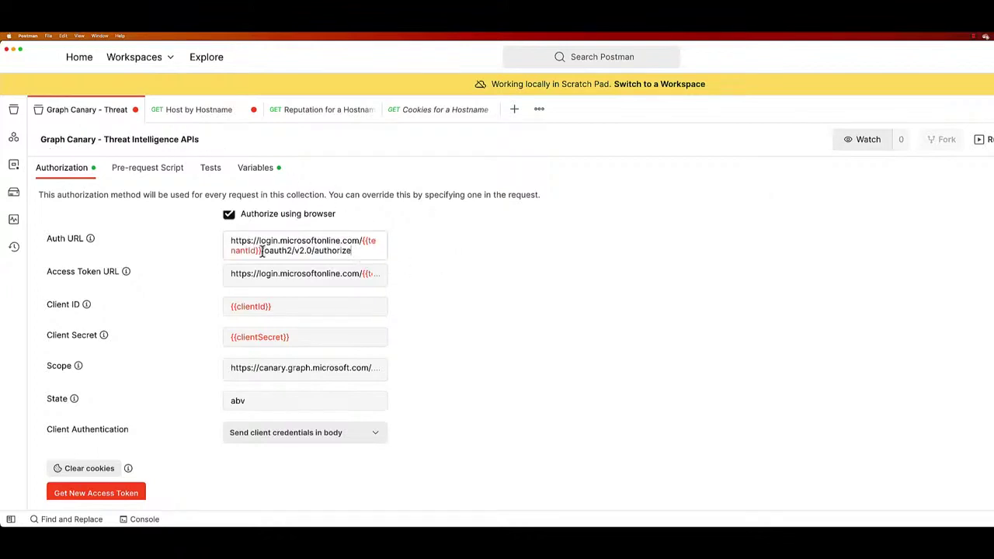
{"action": "scroll", "coordinate": [431, 282], "scroll_direction": "up", "scroll_amount": 2}
{"action": "scroll", "coordinate": [431, 282], "scroll_direction": "up", "scroll_amount": 5}
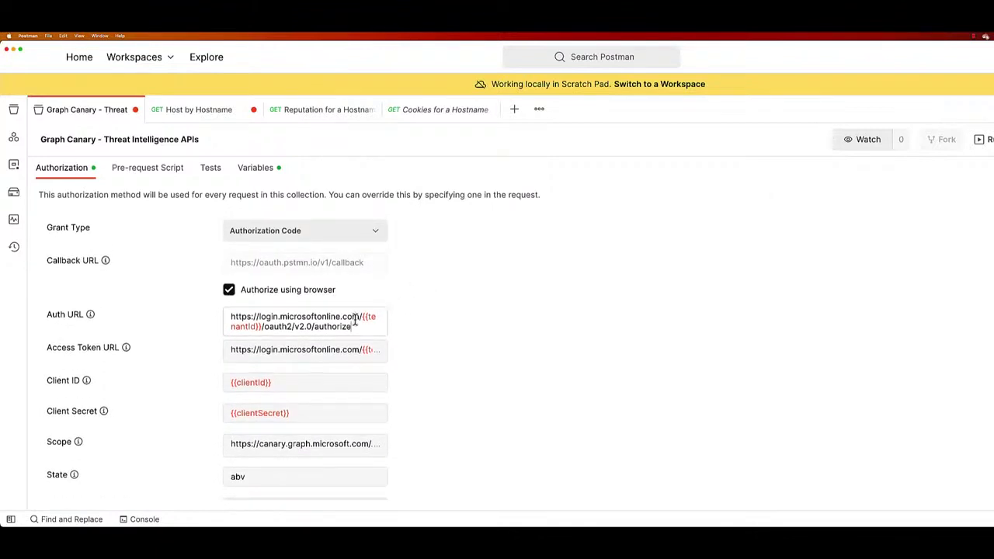
{"action": "left_click", "coordinate": [337, 355]}
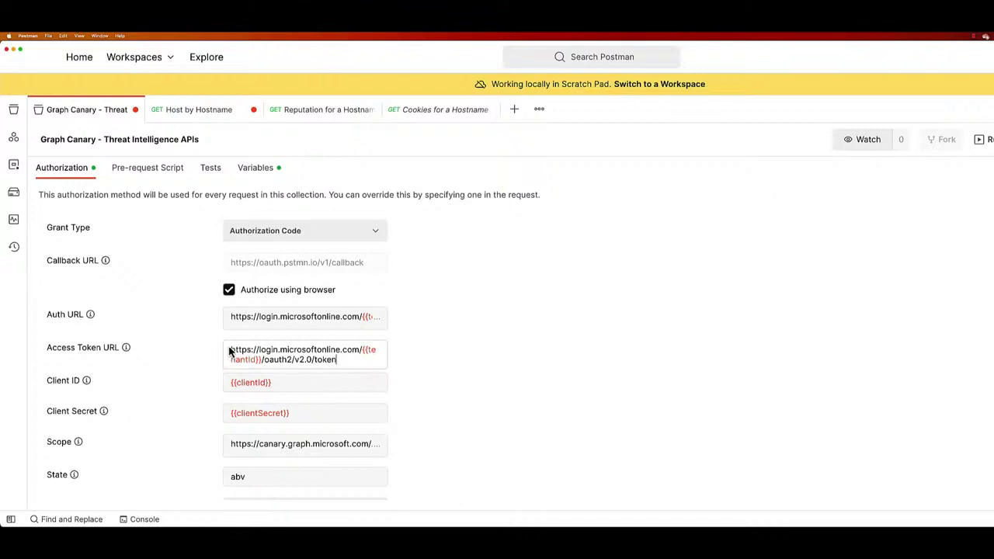
{"action": "left_click", "coordinate": [347, 382]}
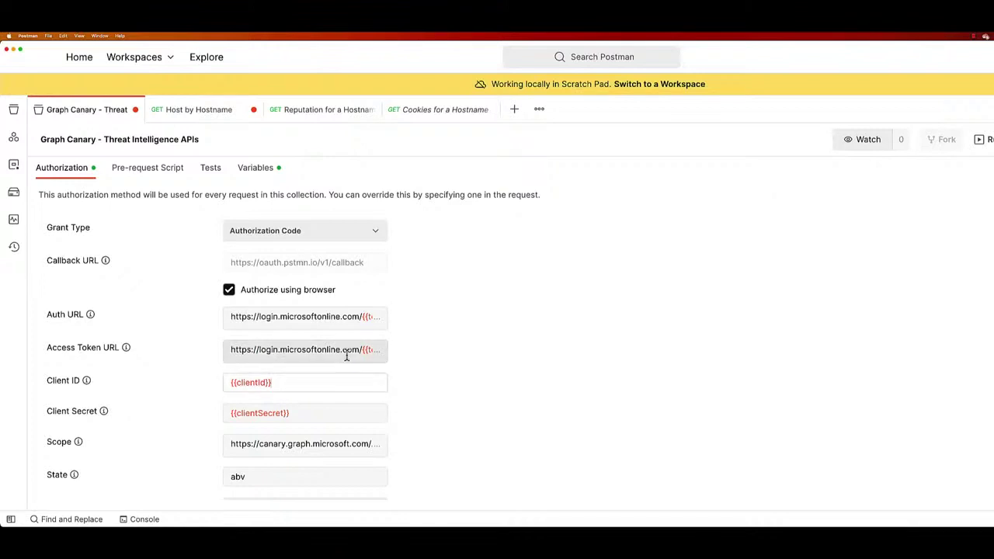
{"action": "left_click", "coordinate": [329, 412]}
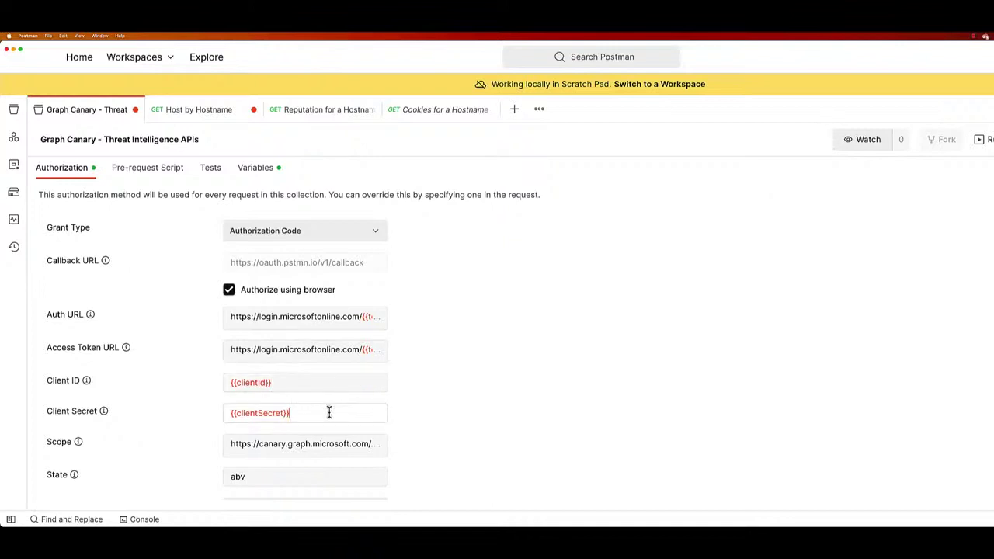
Check the collection's scope, then request a new access token and authenticate with an existing Microsoft account
{"action": "left_click", "coordinate": [378, 441]}
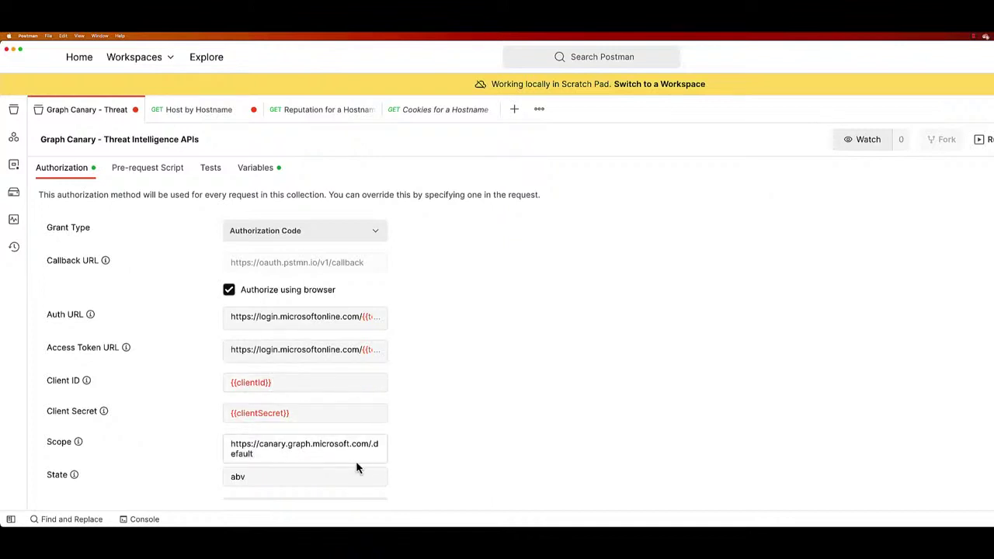
{"action": "key", "text": "shift+Tab"}
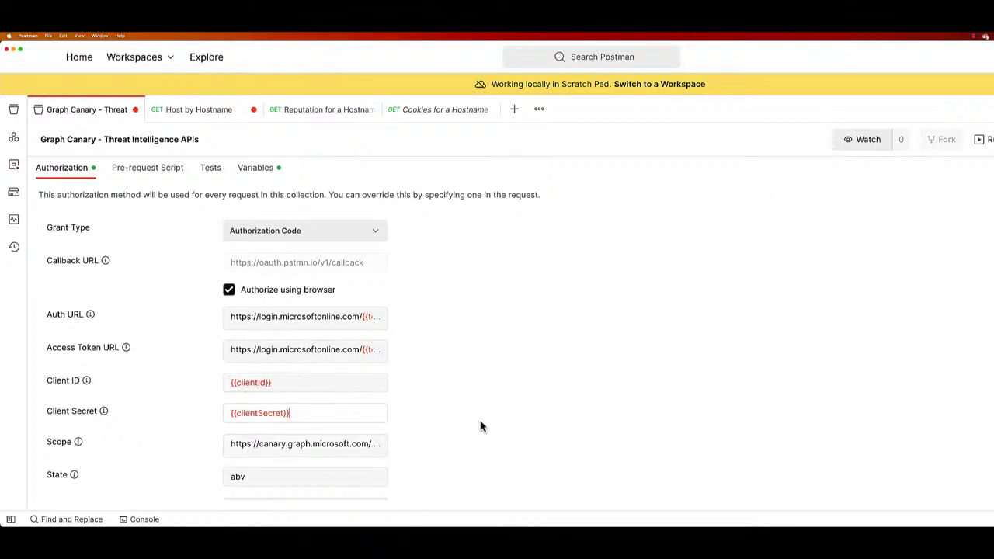
{"action": "scroll", "coordinate": [477, 427], "scroll_direction": "down", "scroll_amount": 2}
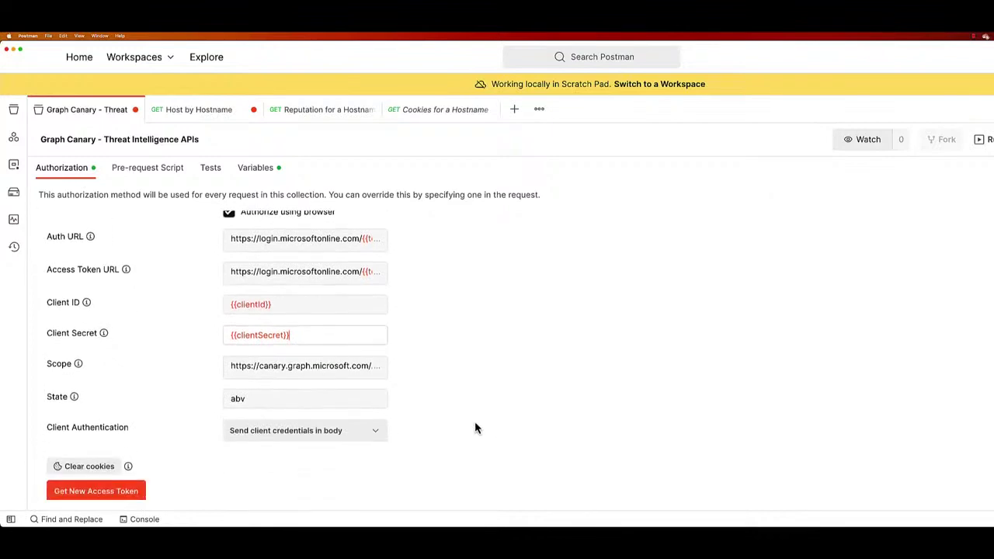
{"action": "left_click", "coordinate": [110, 497]}
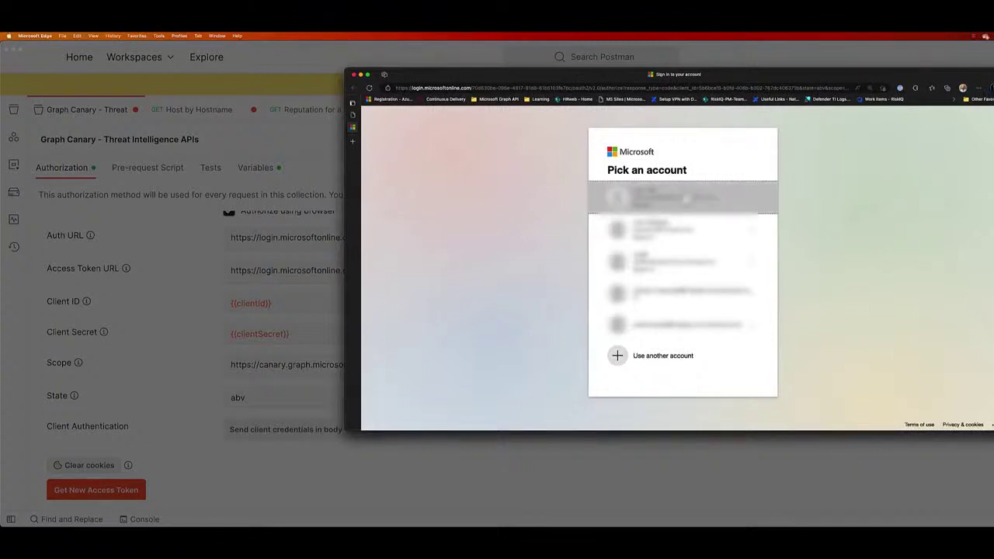
{"action": "left_click", "coordinate": [685, 199]}
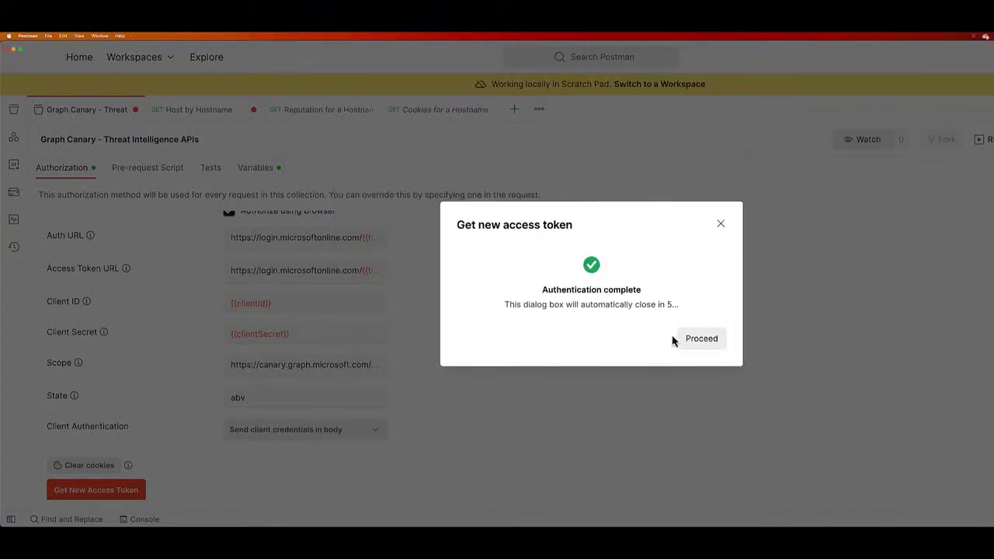
{"action": "left_click", "coordinate": [690, 342]}
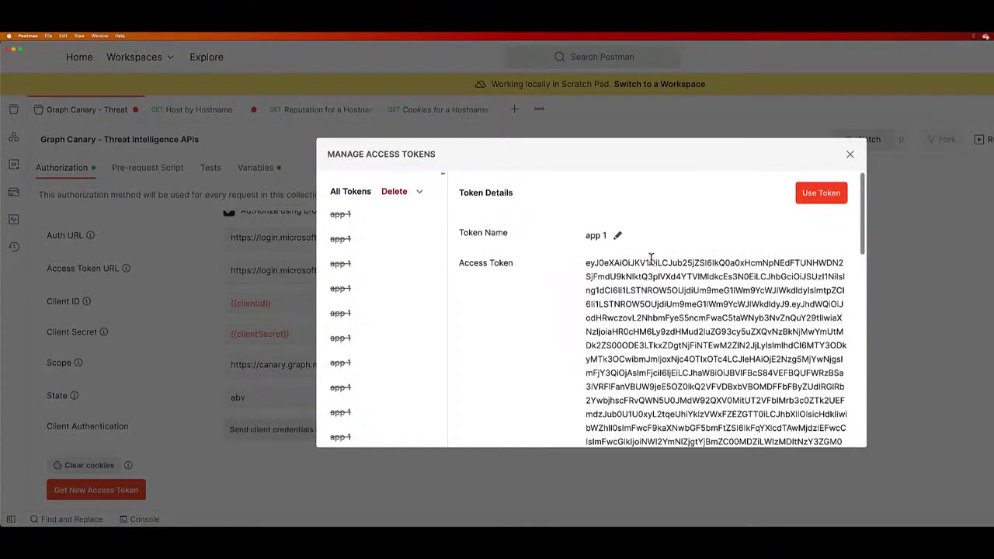
Check the new token's scope for the ThreatIntelligence.Read.All permission and apply the token to the collection
{"action": "scroll", "coordinate": [651, 259], "scroll_direction": "down", "scroll_amount": 15}
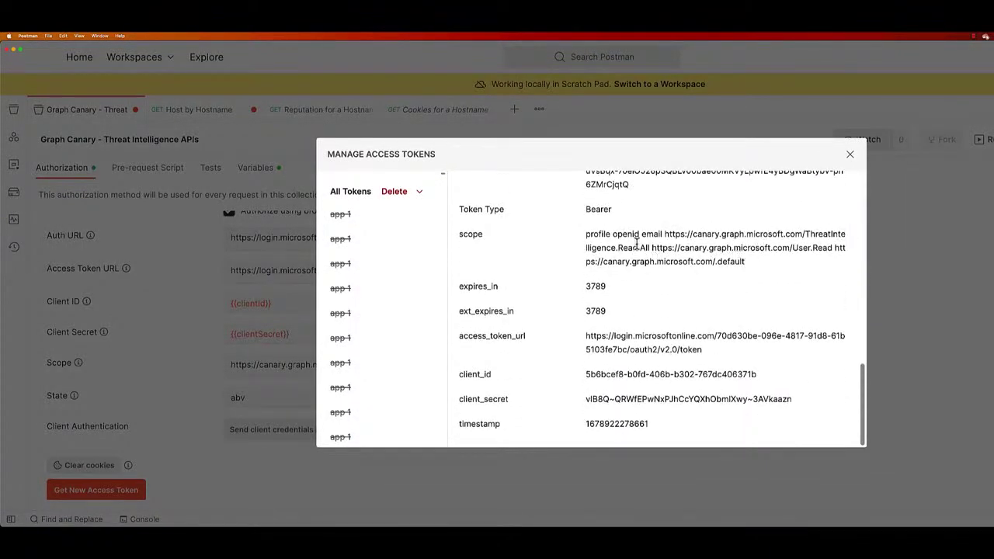
{"action": "mouse_move", "coordinate": [649, 248]}
{"action": "left_mouse_down"}
{"action": "mouse_move", "coordinate": [633, 232]}
{"action": "mouse_move", "coordinate": [660, 230]}
{"action": "left_mouse_up"}
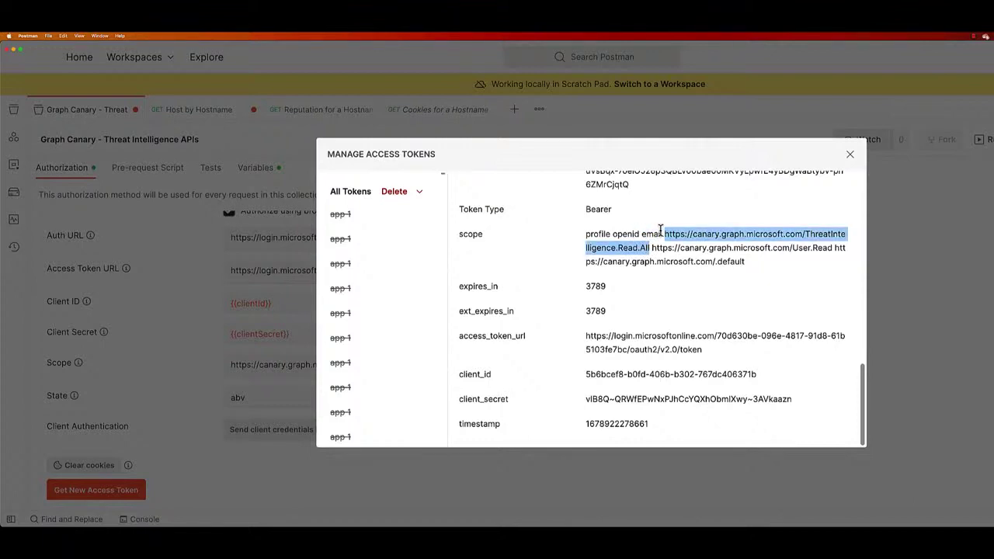
{"action": "left_click", "coordinate": [757, 219]}
{"action": "scroll", "coordinate": [773, 249], "scroll_direction": "up", "scroll_amount": 5}
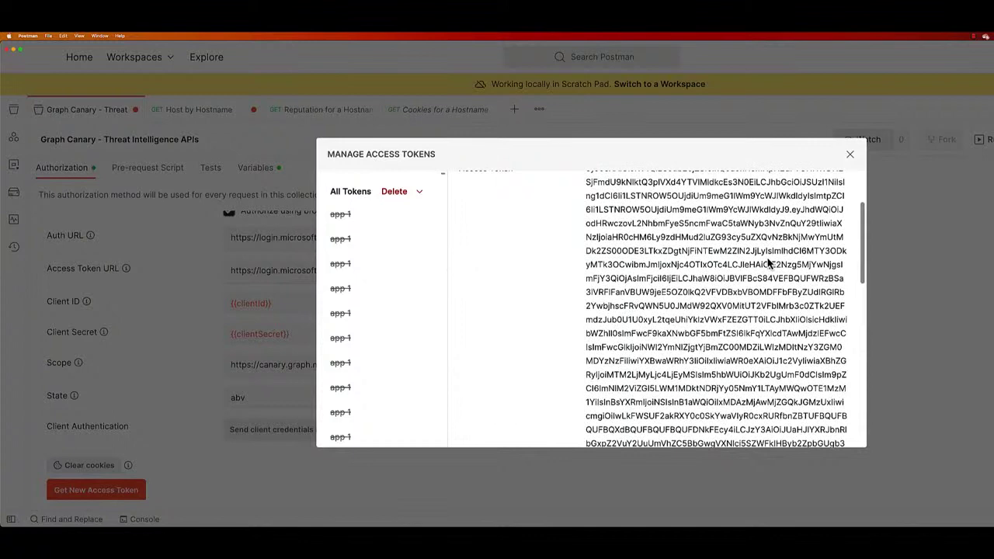
{"action": "scroll", "coordinate": [769, 264], "scroll_direction": "up", "scroll_amount": 3}
{"action": "left_click", "coordinate": [820, 192]}
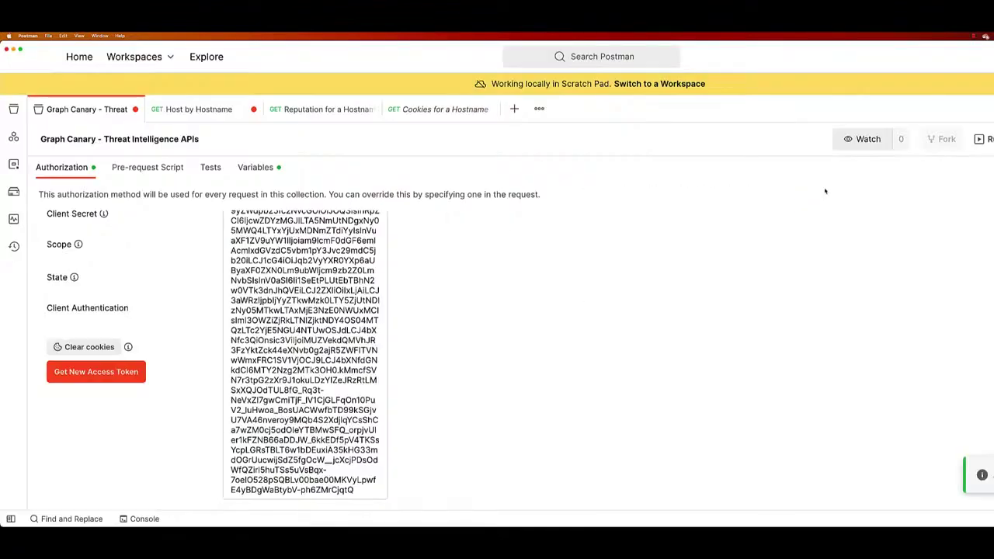
Send the Host by Hostname GET request for hosts('microsoft.com') using the collection's inherited authorization
{"action": "left_click", "coordinate": [184, 109]}
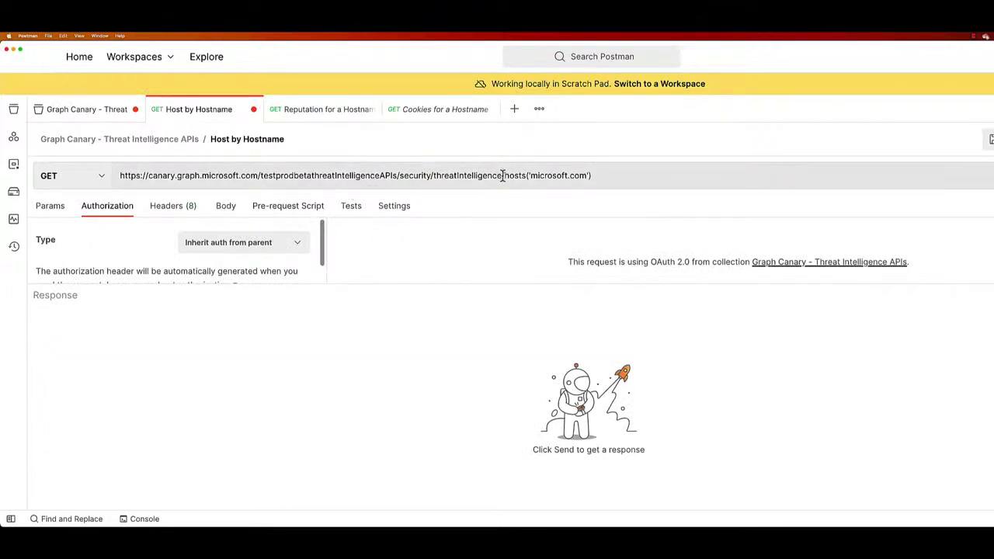
{"action": "left_click_drag", "start_coordinate": [503, 176], "coordinate": [595, 175]}
{"action": "key", "text": "Right"}
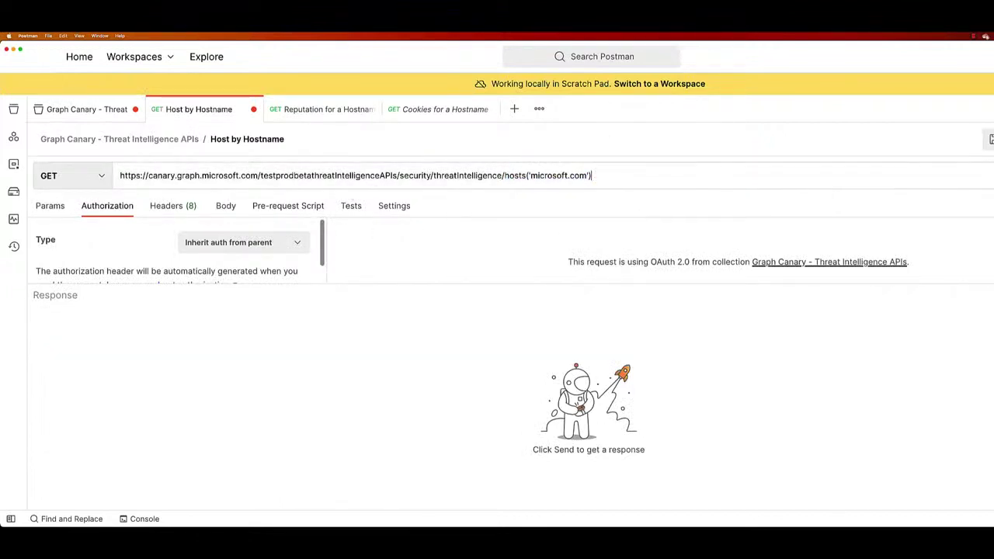
{"action": "key", "text": "Return"}
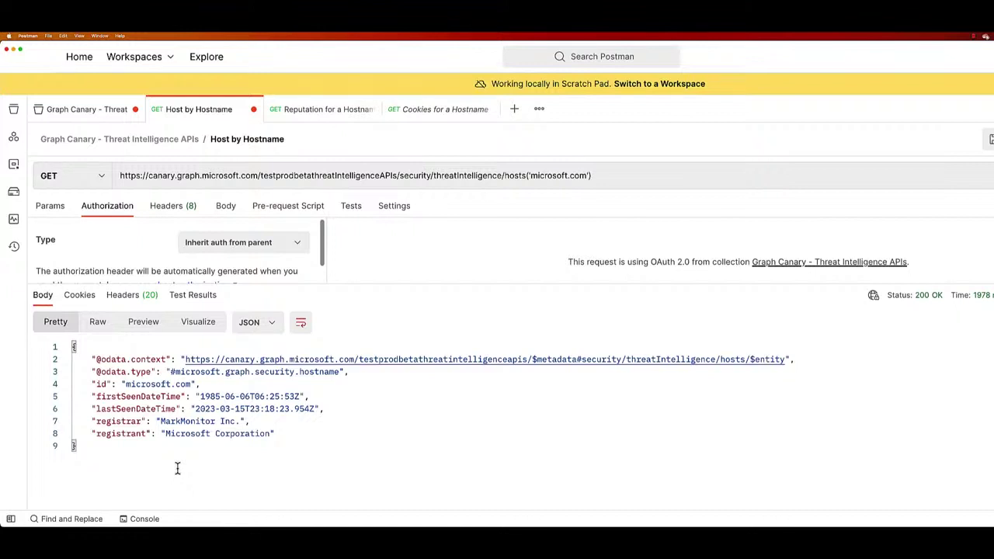
Send the Reputation for a Hostname GET request for hosts('log1n-micsoft0fice365.com')/reputation using the inherited authorization
{"action": "left_click", "coordinate": [341, 118]}
{"action": "left_click", "coordinate": [129, 208]}
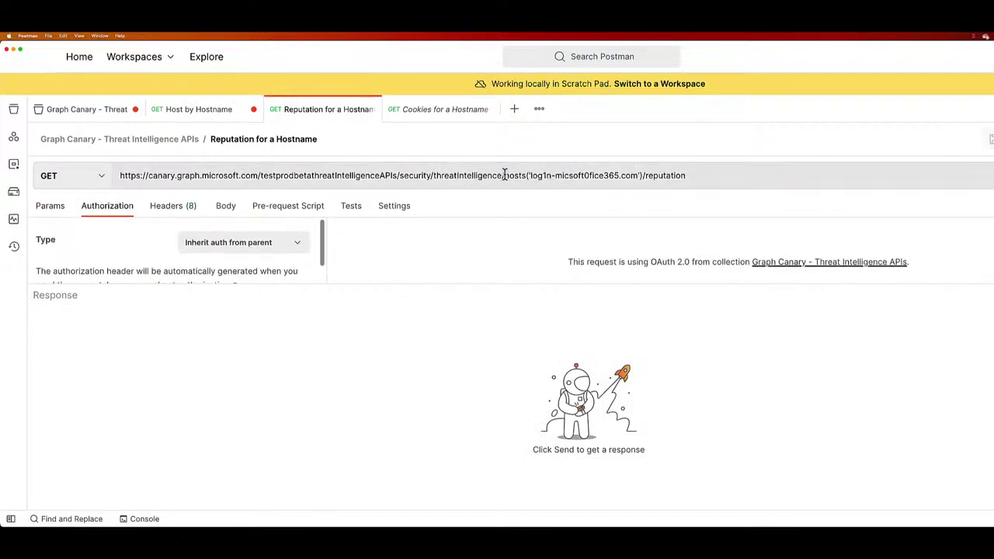
{"action": "left_click_drag", "start_coordinate": [504, 175], "coordinate": [737, 177]}
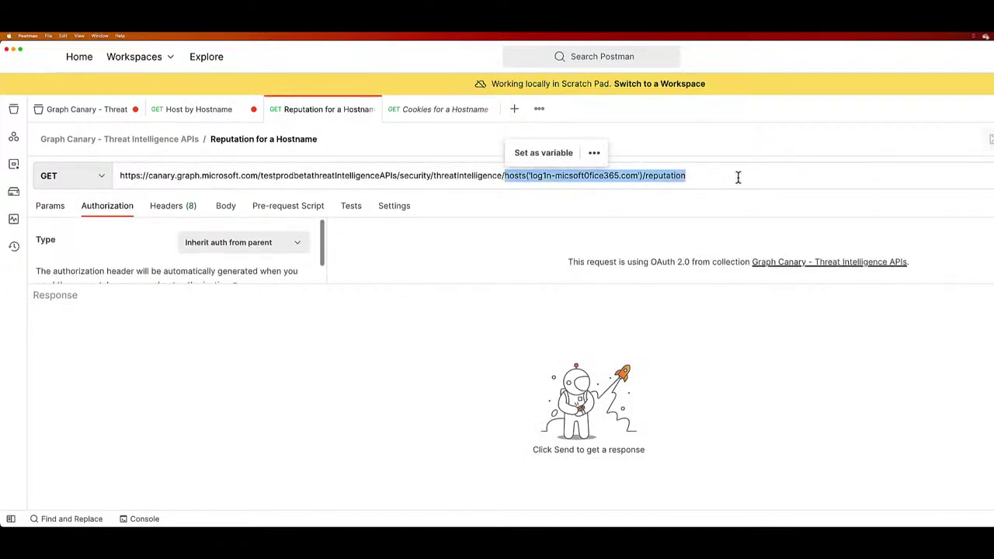
{"action": "left_click", "coordinate": [738, 177]}
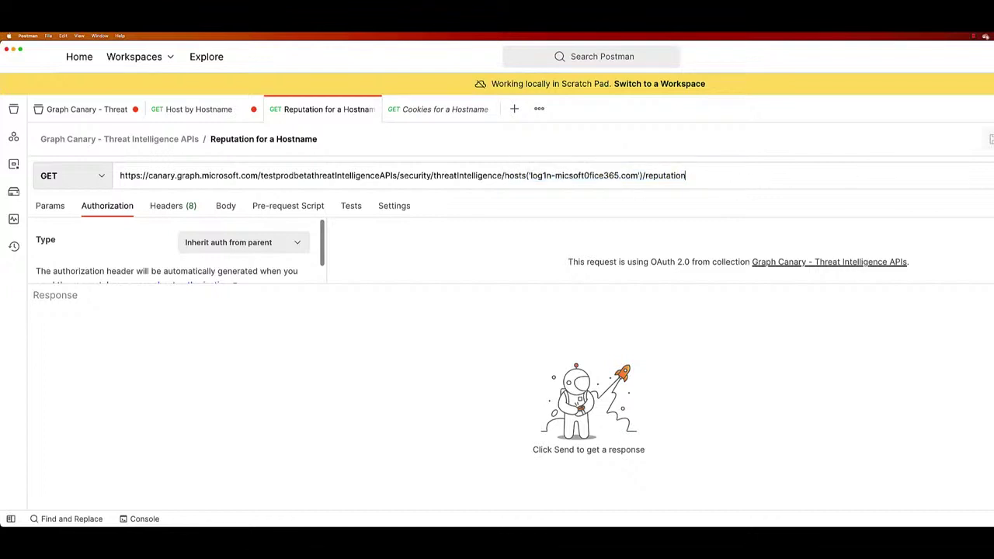
{"action": "key", "text": "super+Return"}
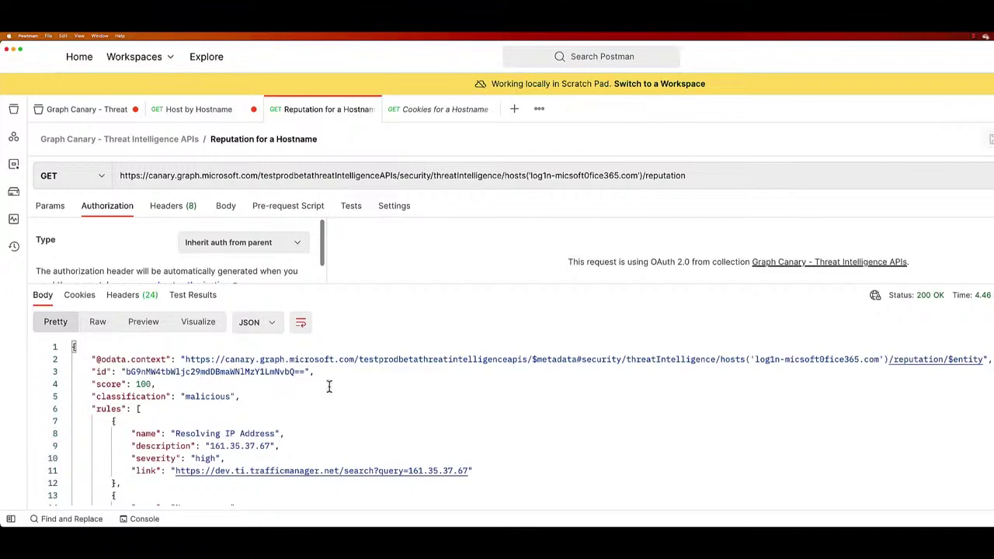
Send the Cookies for a Hostname GET request for hosts('microsoft.com')/cookies and examine the first cookie entry in the response
{"action": "left_click", "coordinate": [448, 115]}
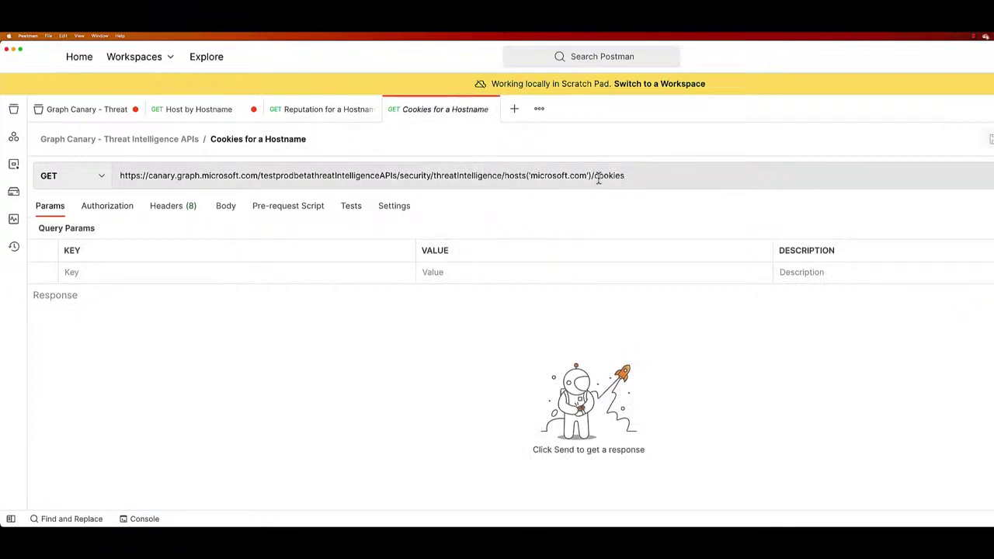
{"action": "left_click_drag", "start_coordinate": [505, 176], "coordinate": [634, 175]}
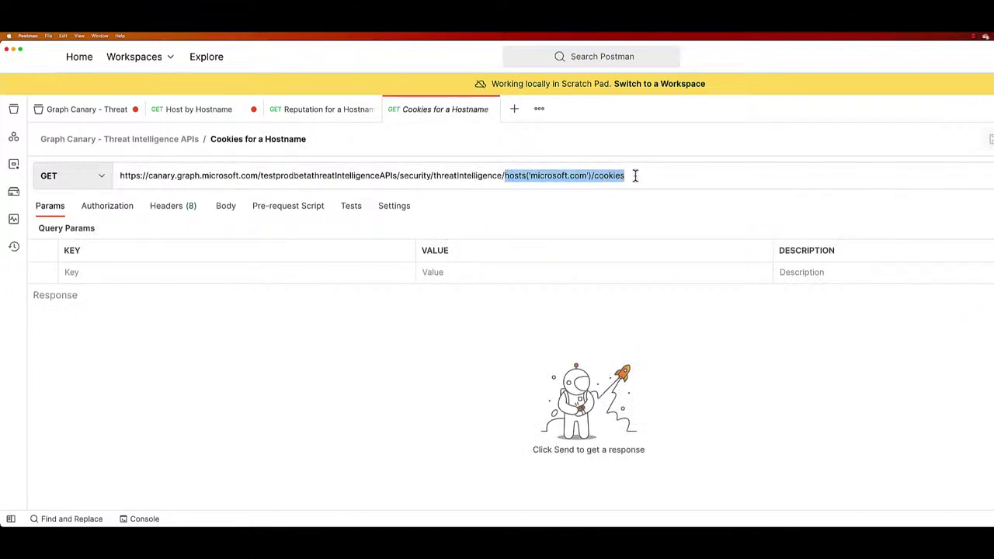
{"action": "left_click", "coordinate": [116, 206]}
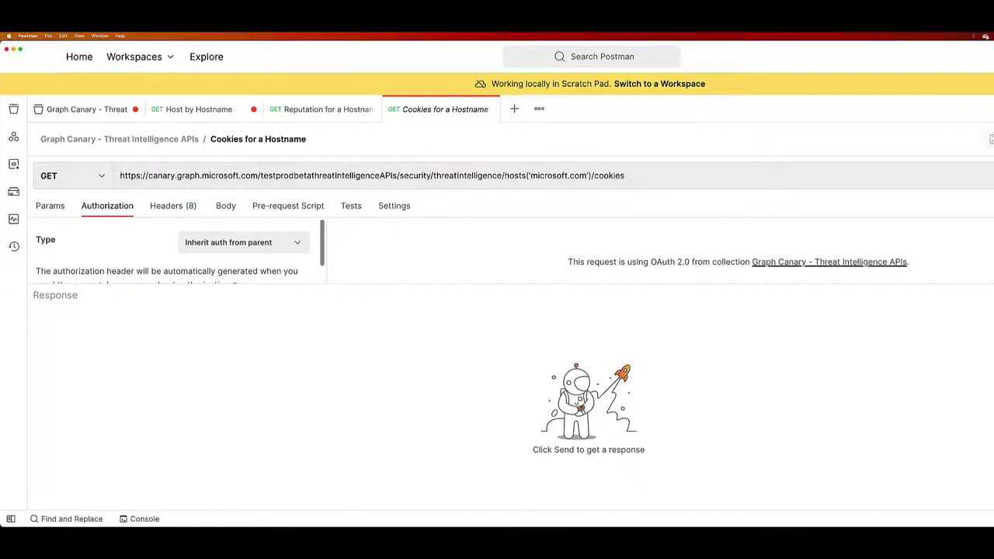
{"action": "key", "text": "super+Return"}
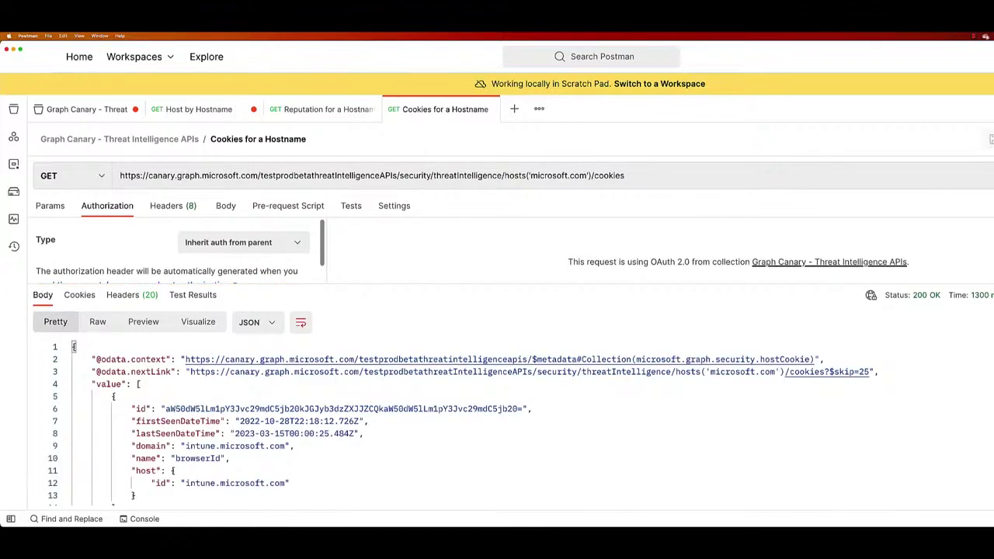
{"action": "left_click", "coordinate": [317, 447]}
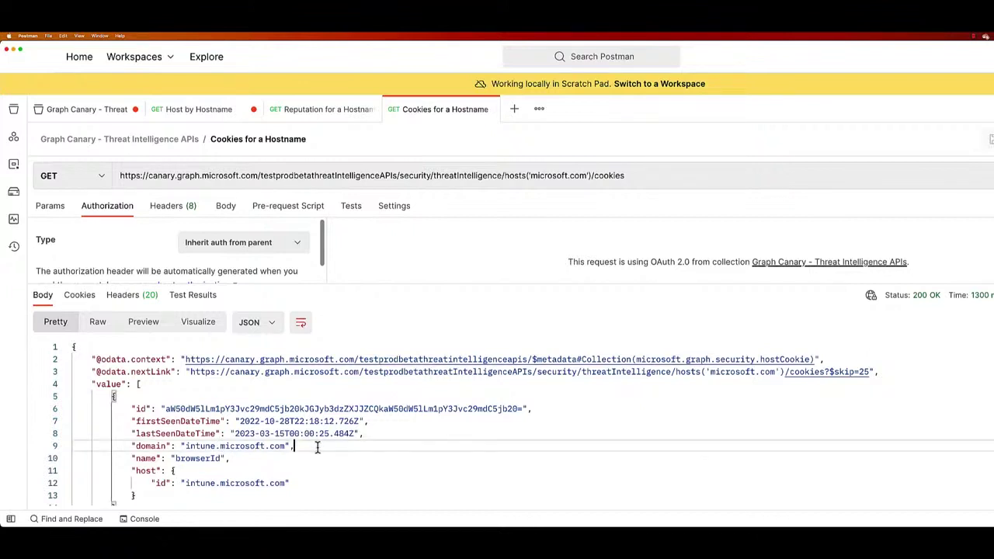